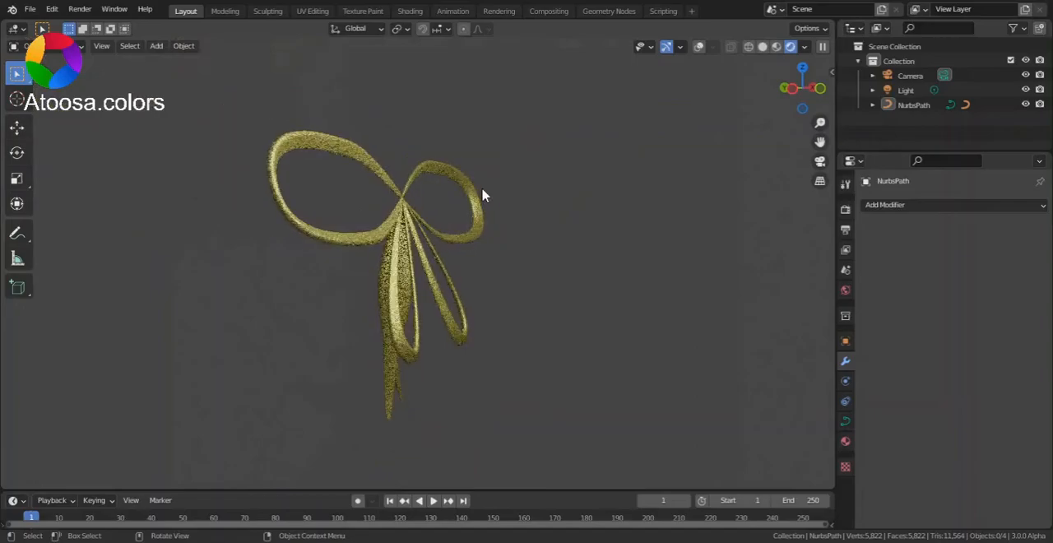
Switch the viewport to solid shading with overlays shown and view the bow from above
middle_click_drag(498, 188, 445, 186)
scroll(524, 181, "up", 5)
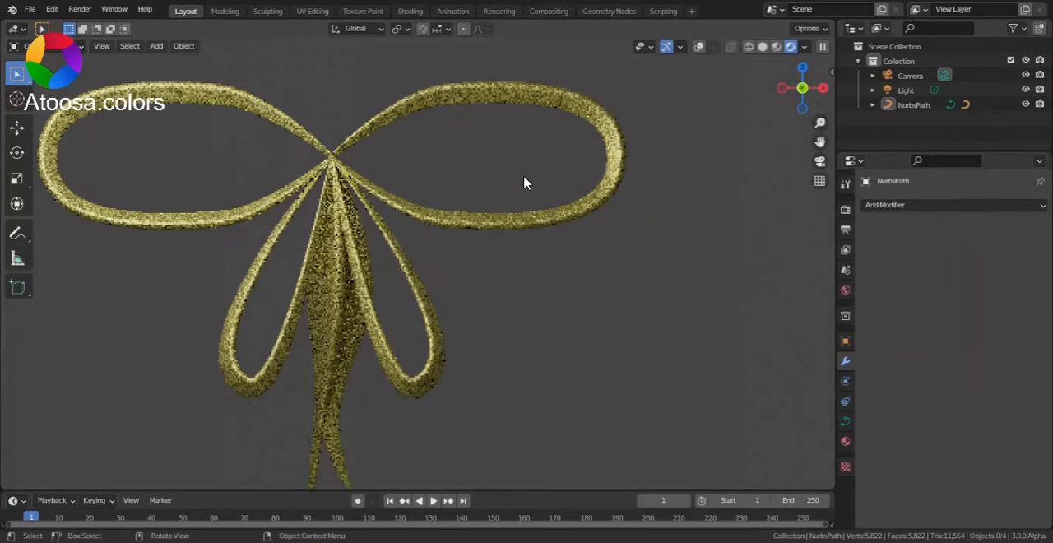
scroll(707, 86, "down", 4)
left_click(763, 47)
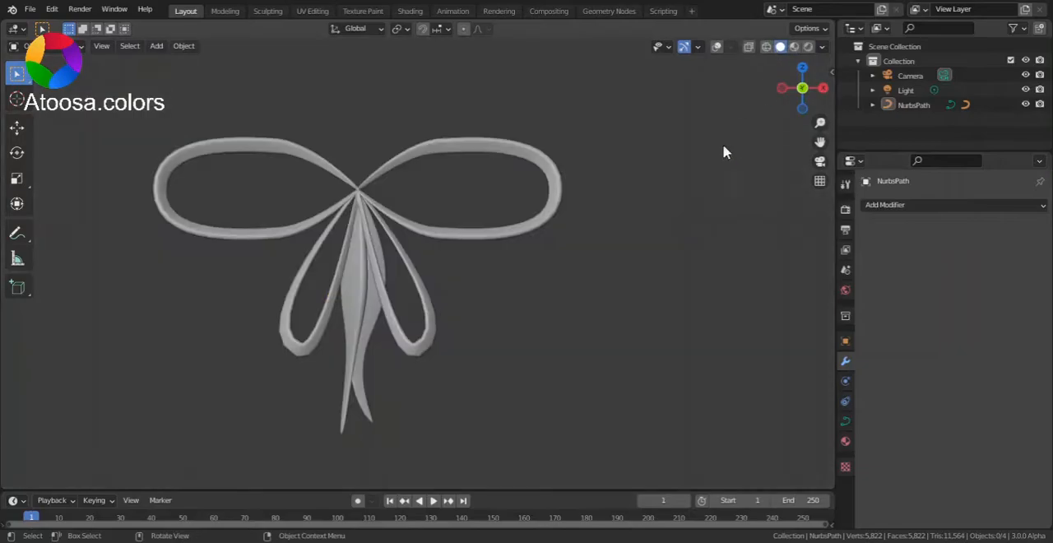
key("KP_1")
left_click(805, 71)
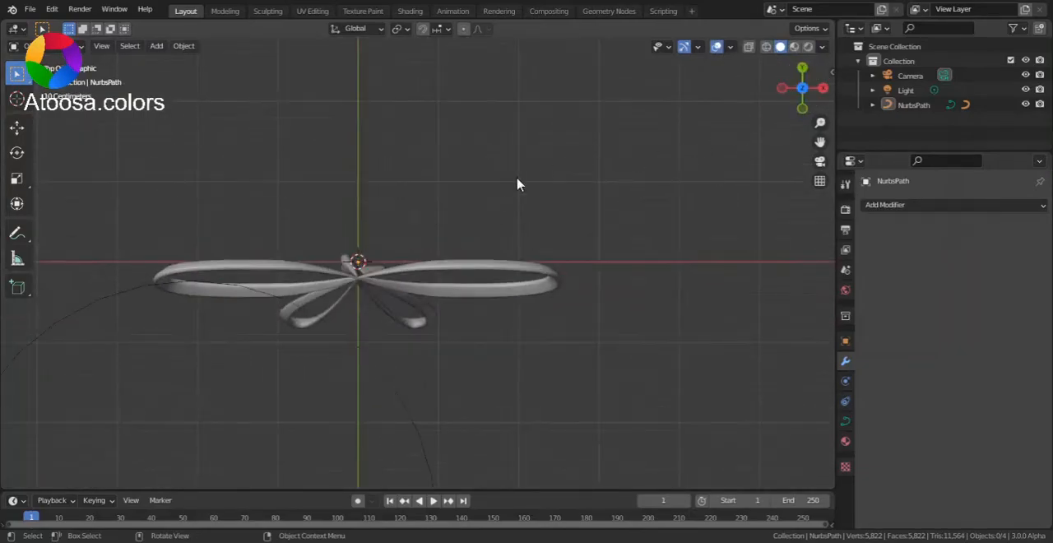
Add a Bezier curve at the origin and enter edit mode on it
key("shift+a")
mouse_move(477, 194)
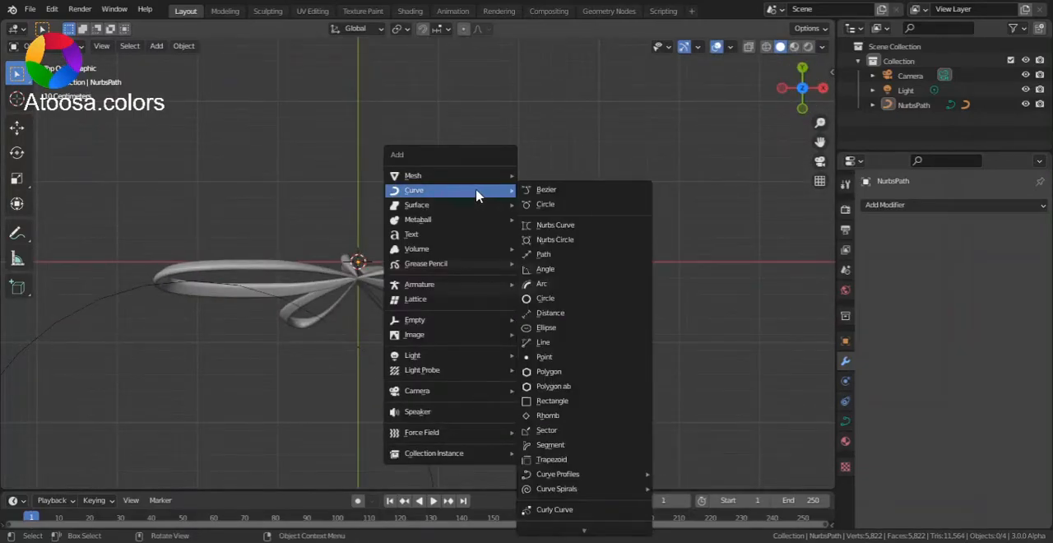
left_click(581, 191)
key("Tab")
Rotate the handles of the curve's right control point until they run vertically in the top view
left_click(493, 271)
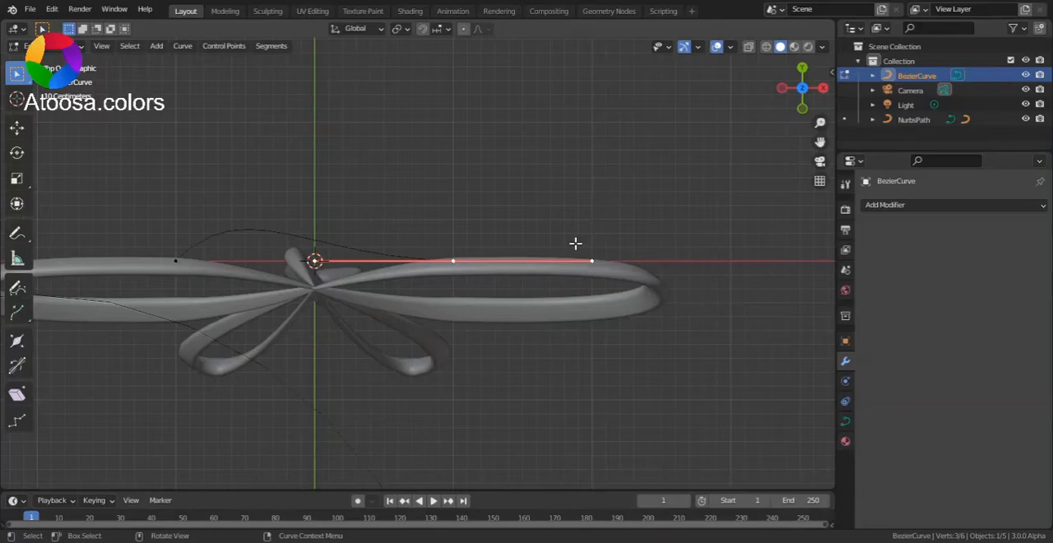
key("r")
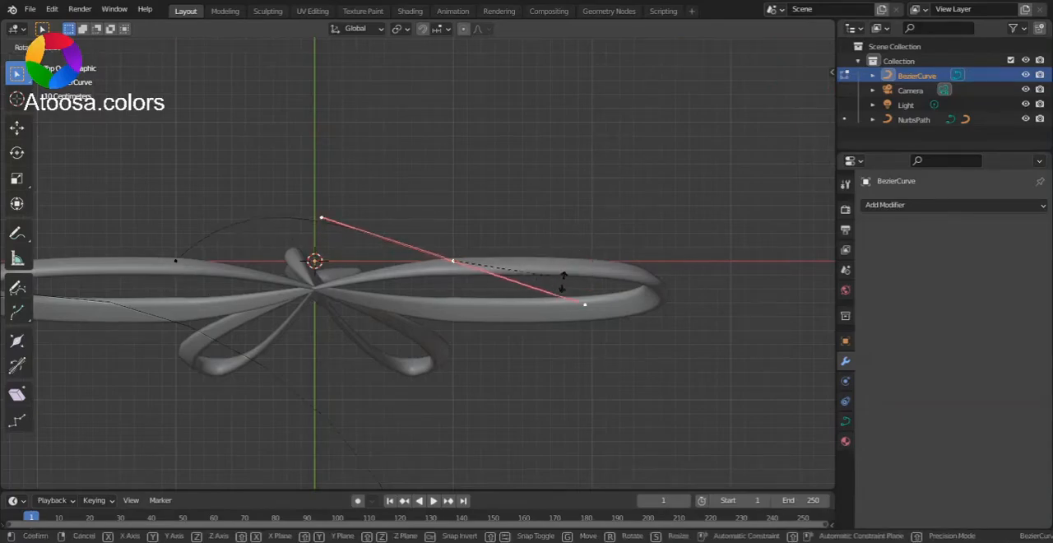
left_click(467, 332)
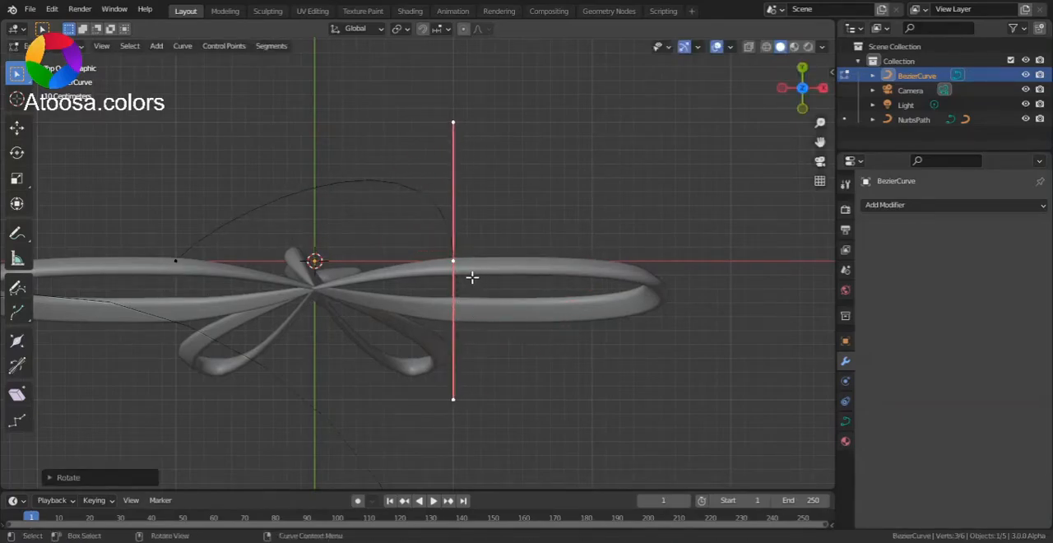
Delete the left control point of the Bezier curve, keeping only the right one
left_click(181, 268)
key("x")
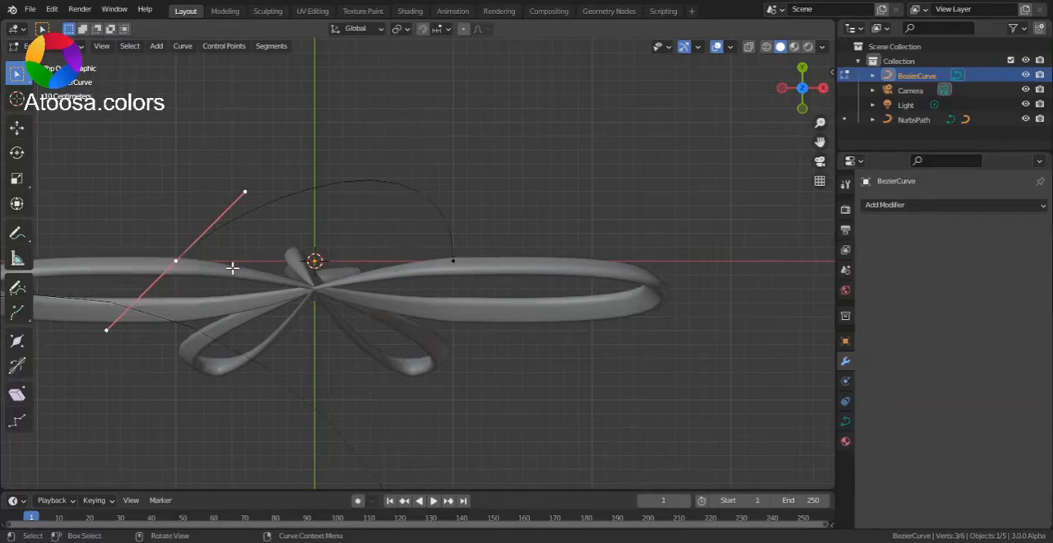
key("x")
left_click(227, 272)
left_click(447, 264)
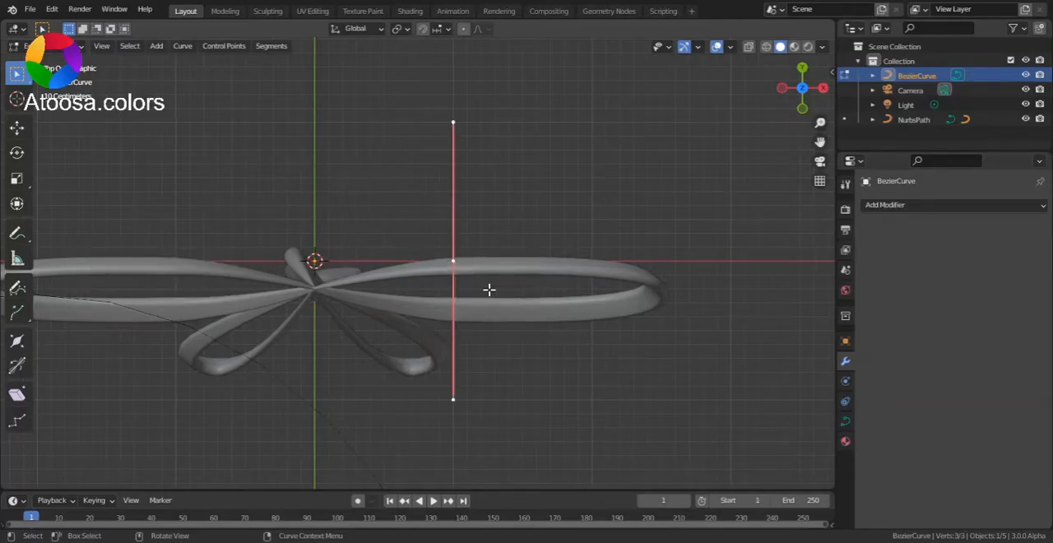
key("e")
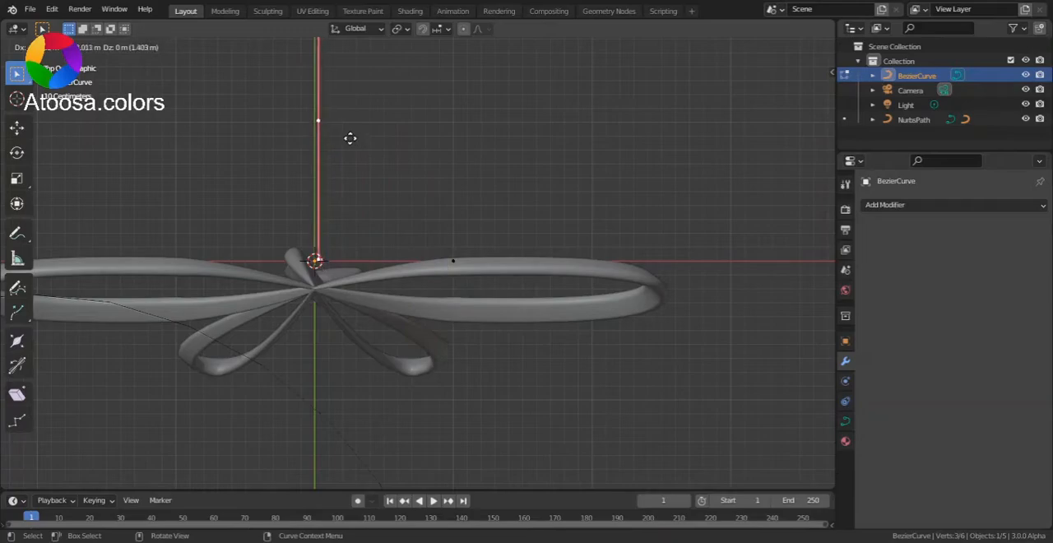
left_click(349, 143)
key("r")
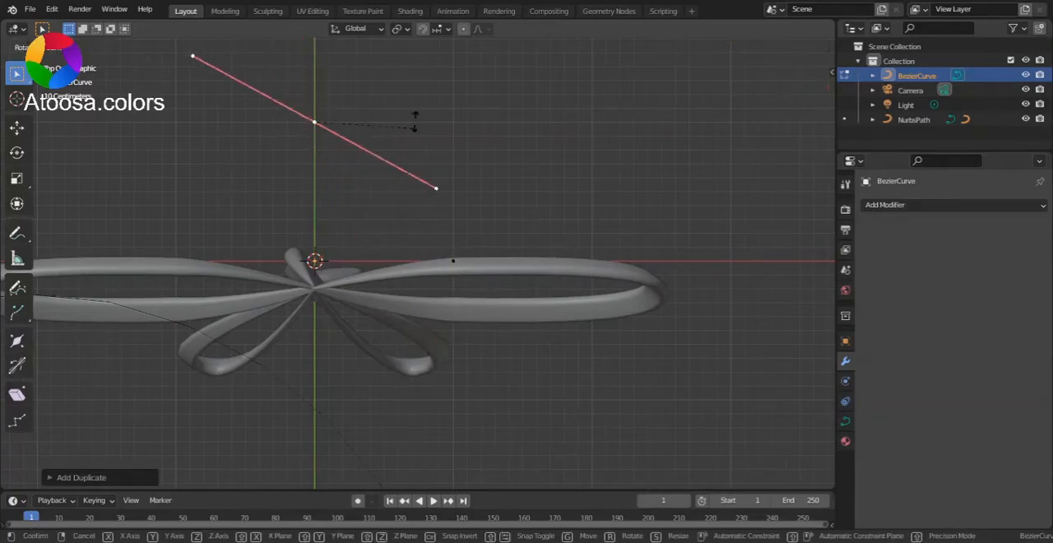
left_click(409, 83)
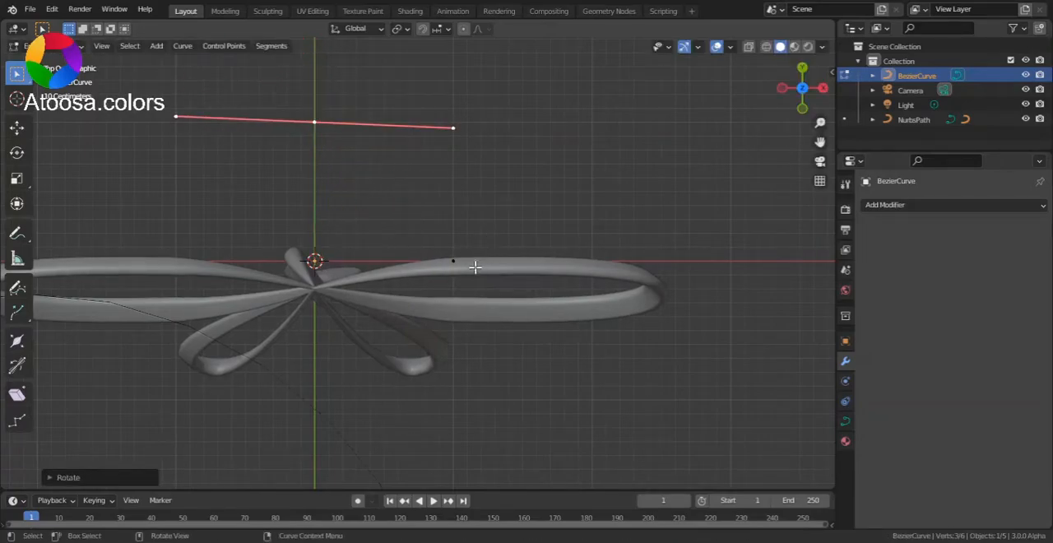
key("ctrl+z")
key("ctrl+z")
key("ctrl+z")
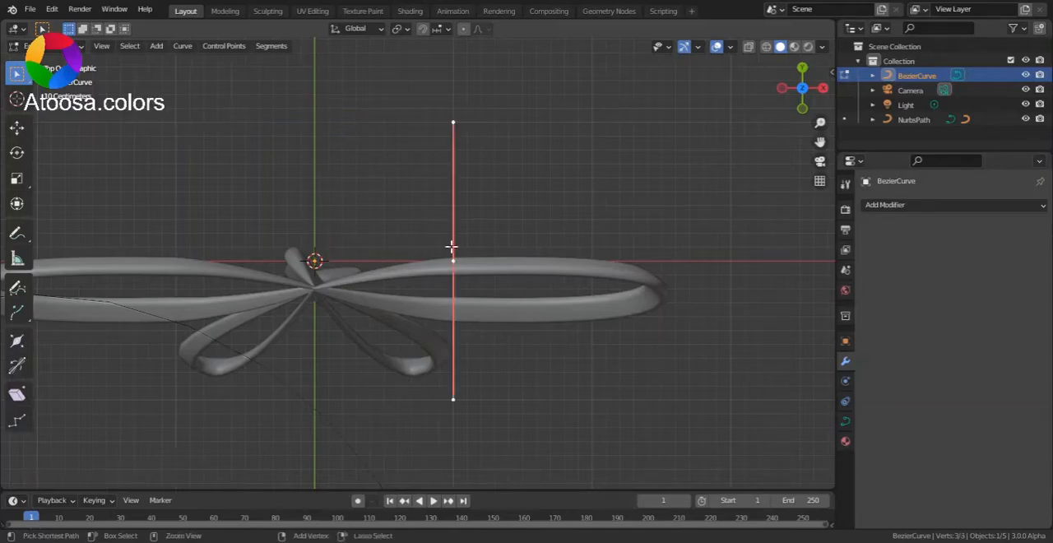
Extrude the right control point to a new point on the Y axis about 1 m above the origin and rotate its handles horizontal
left_click(457, 263)
key("e")
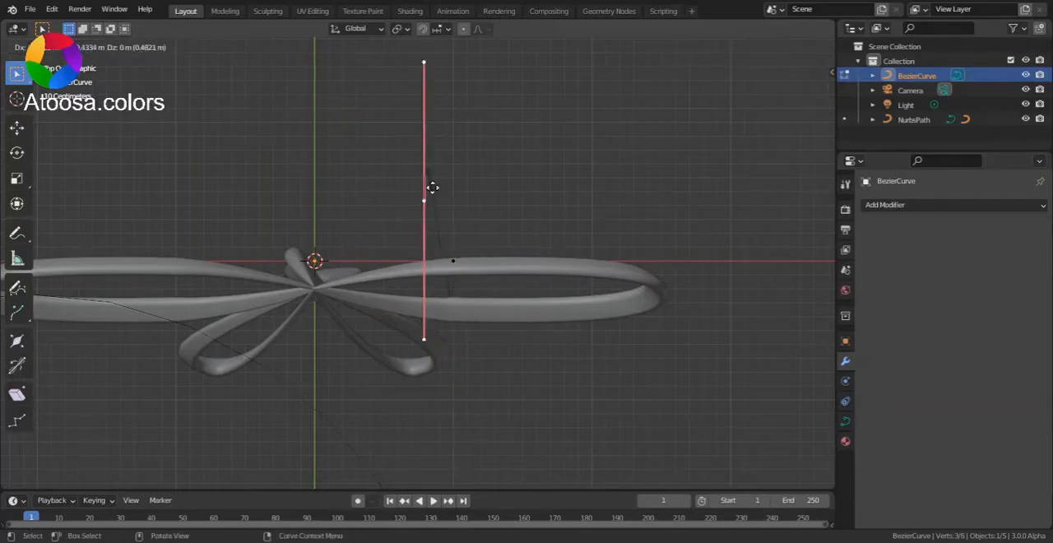
left_click(343, 127)
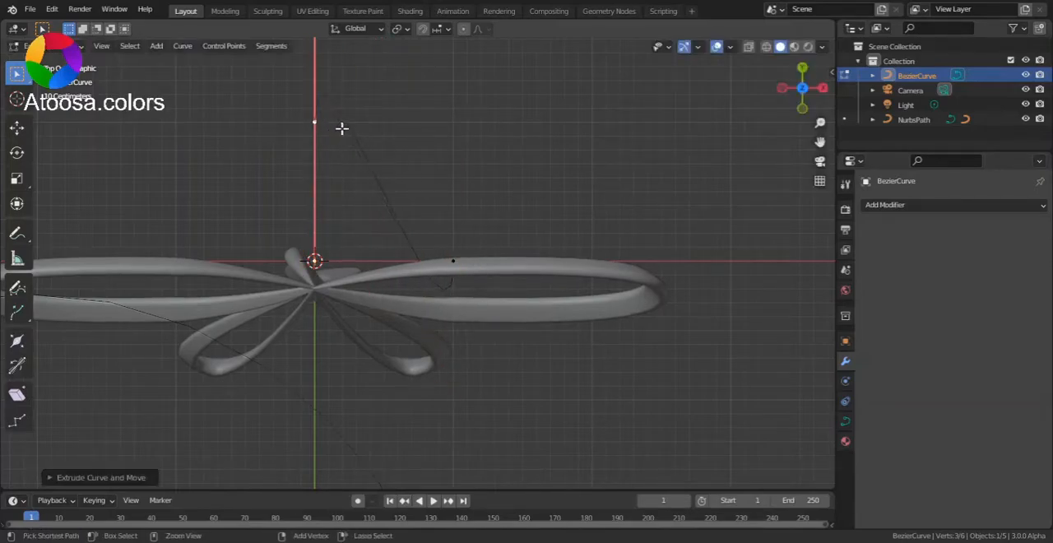
key("r")
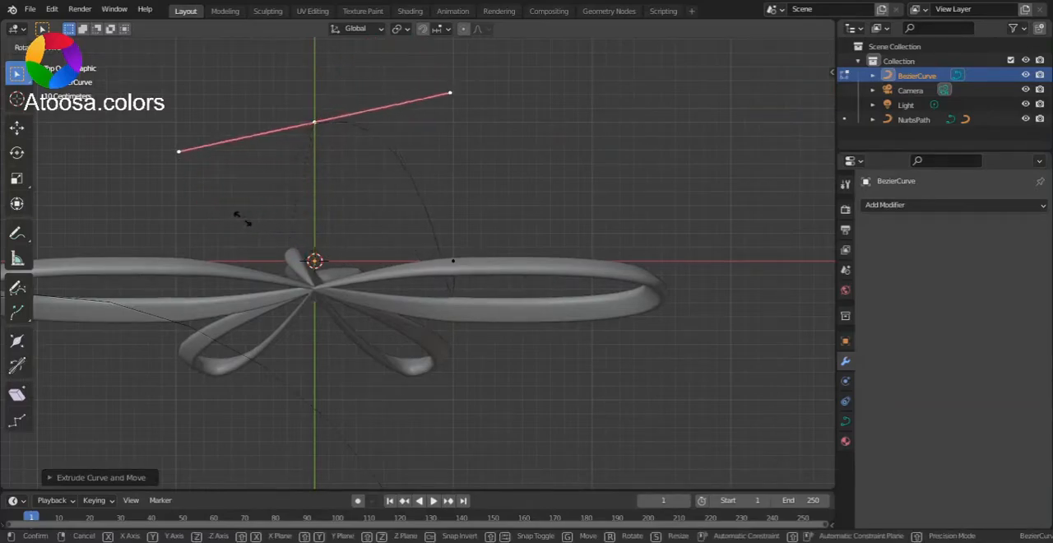
left_click(208, 211)
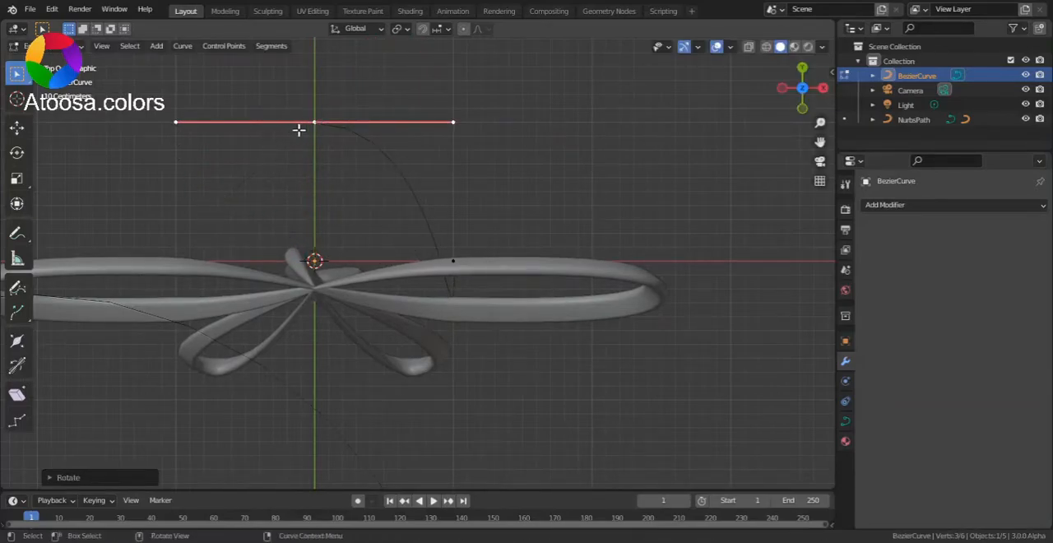
Rotate the right control point's handles by a half turn so the curve bends smoothly towards the upper point
left_click(453, 260)
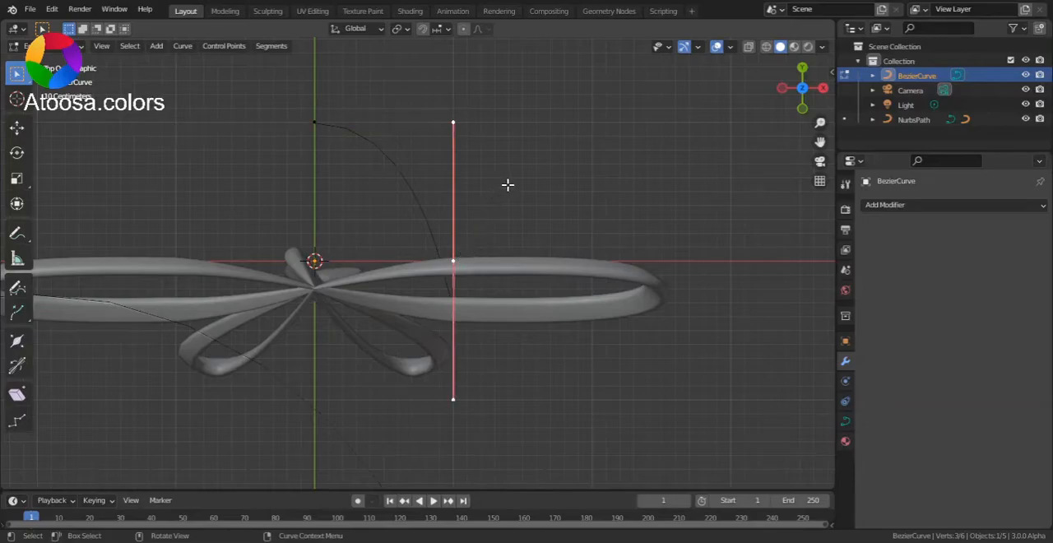
key("r")
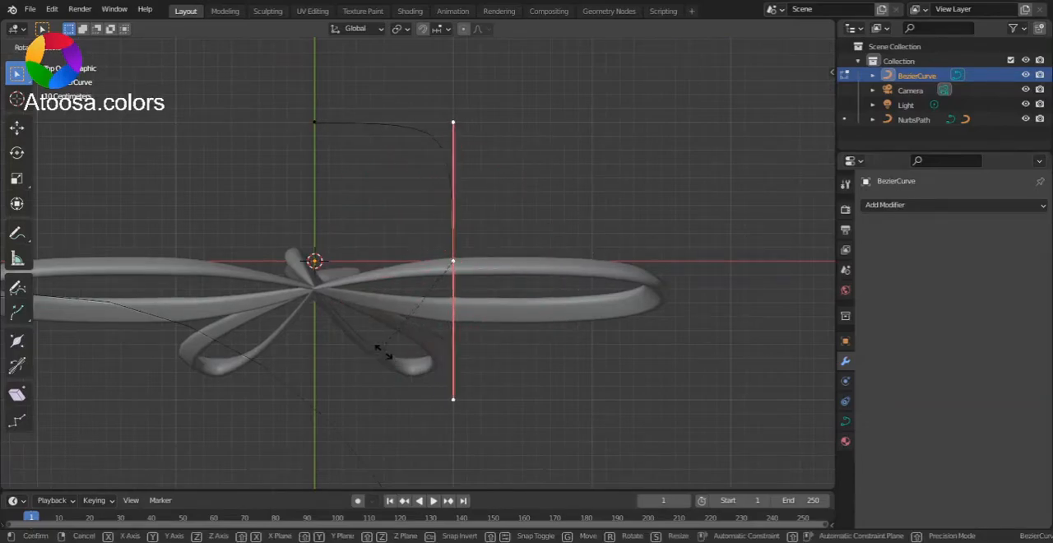
left_click(388, 349)
Extrude the upper control point to a new point on the X axis opposite the right one and rotate its handles vertical
left_click(313, 134)
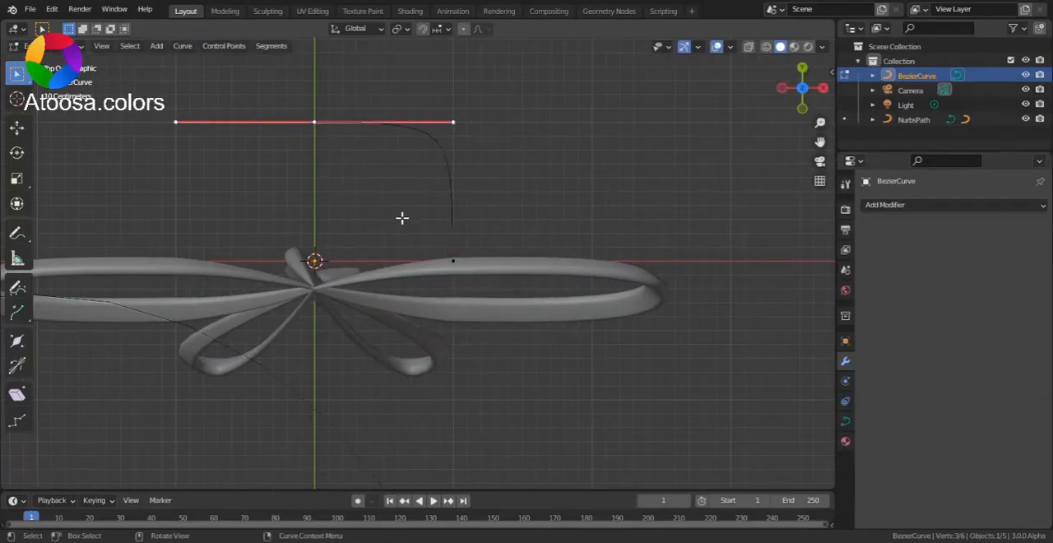
key("e")
left_click(270, 359)
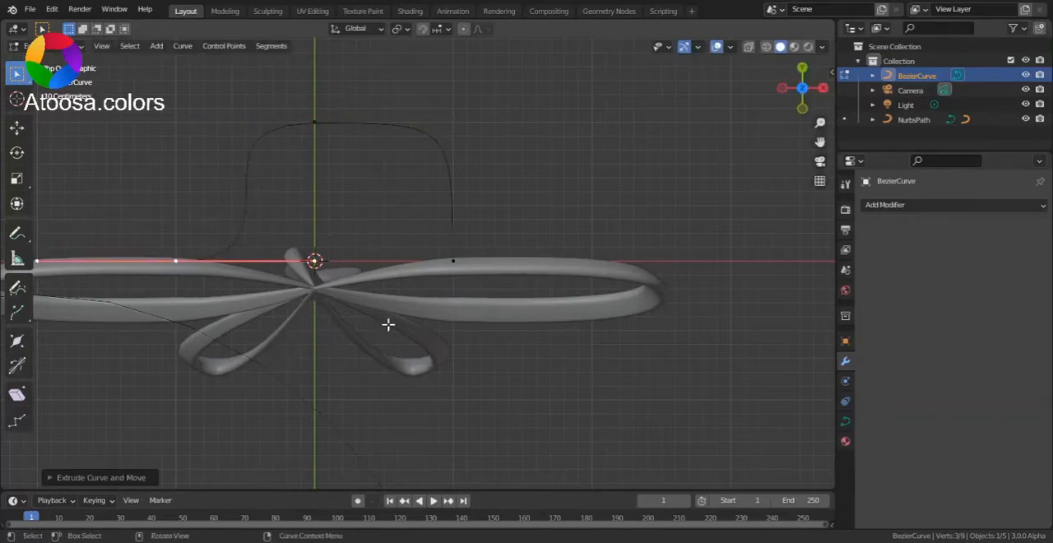
key("r")
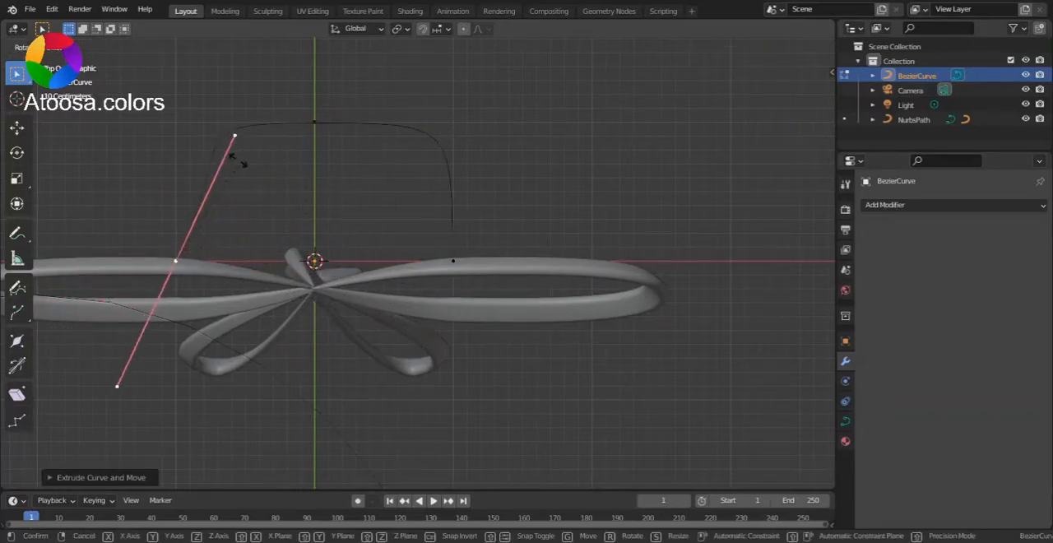
left_click(201, 193)
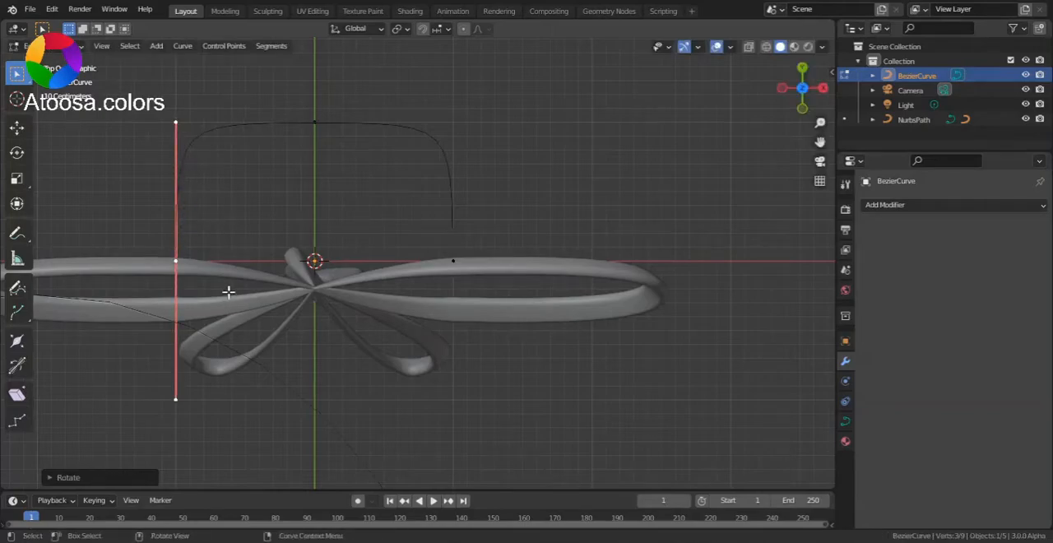
Extrude the left control point to a lower point on the Y axis with horizontal handles, and close the curve to the right point
key("e")
left_click(362, 436)
key("r")
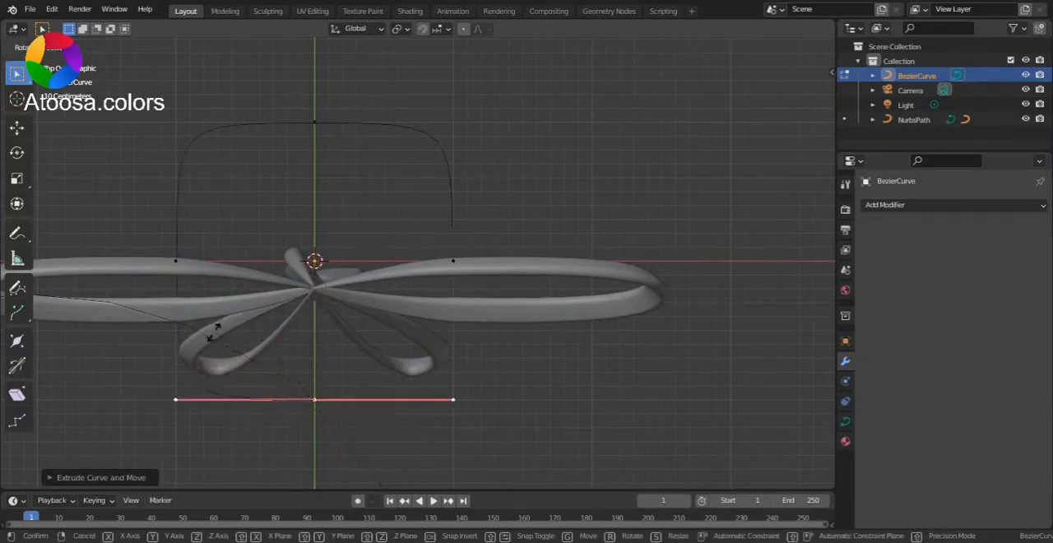
left_click(214, 333)
left_click(455, 264)
left_click(314, 417, "shift")
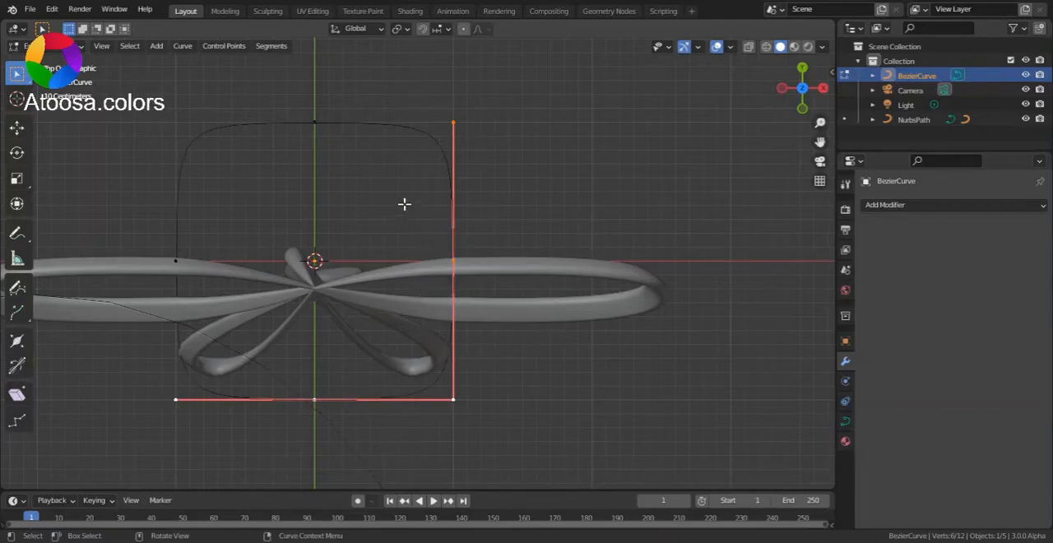
Select all four control points and set the transform pivot point to Individual Origins
left_click_drag(125, 85, 418, 329, "shift")
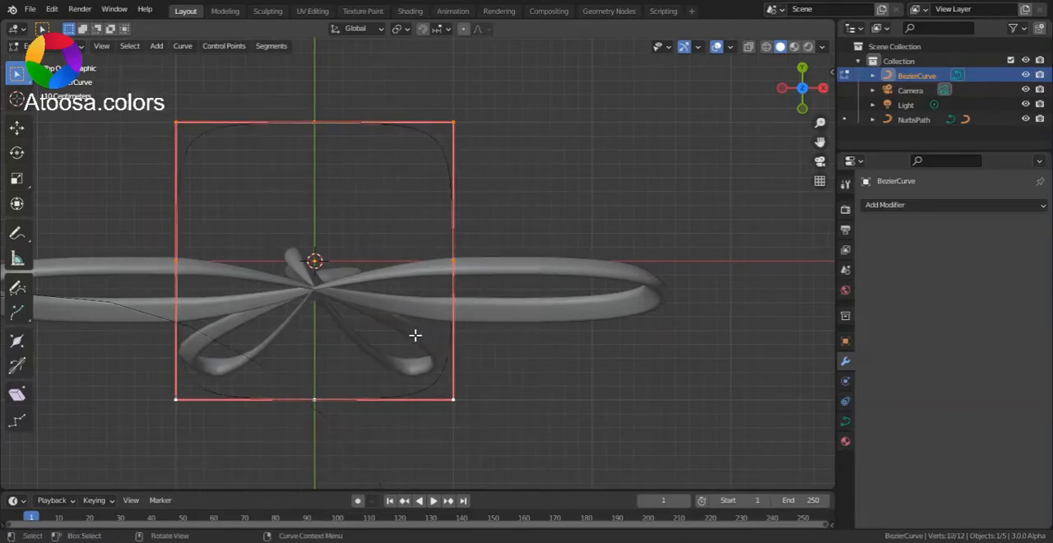
key("period")
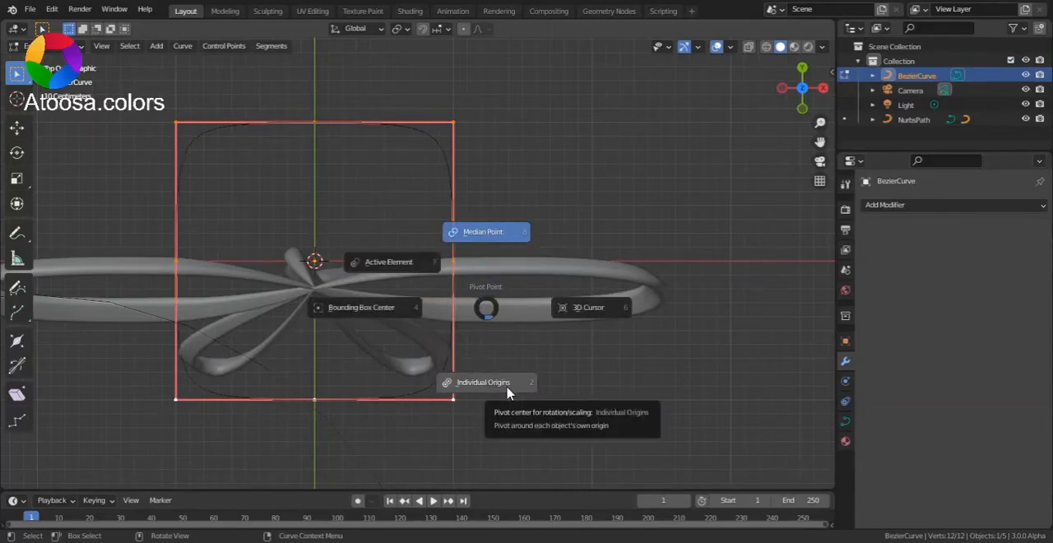
left_click(410, 29)
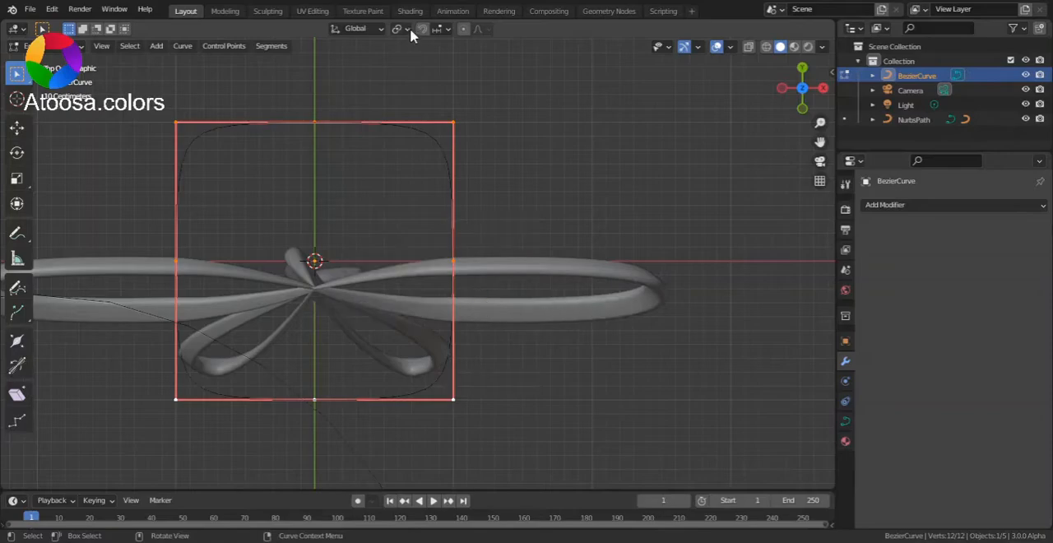
left_click(406, 29)
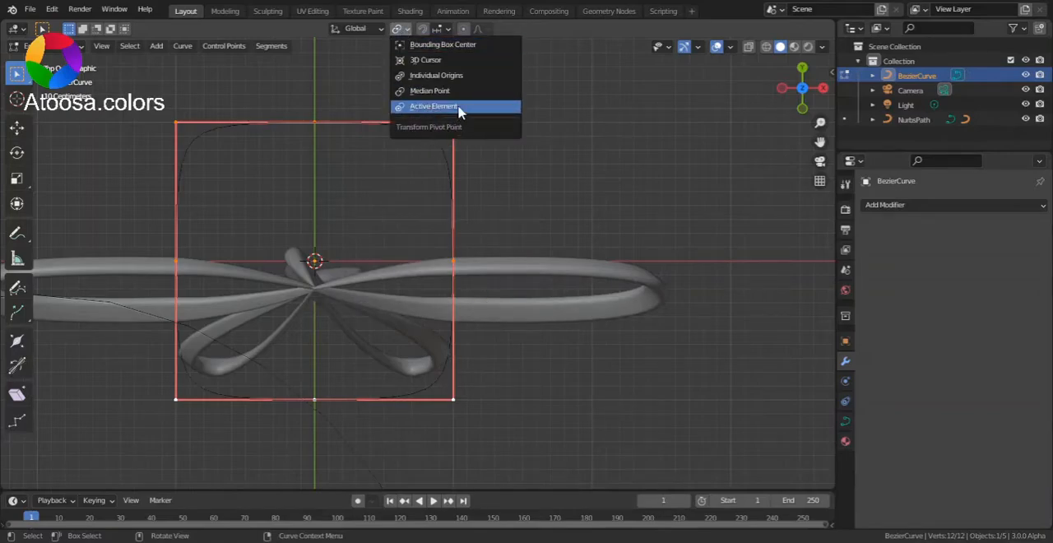
left_click(449, 76)
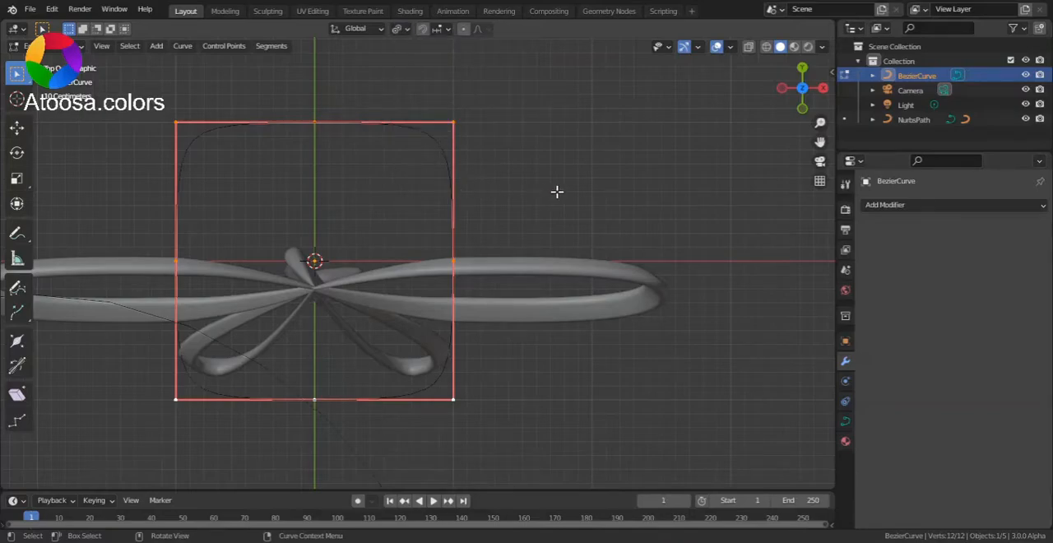
Scale the handles of all control points to 0.6 to round the curve into a circle, and leave edit mode
key("s")
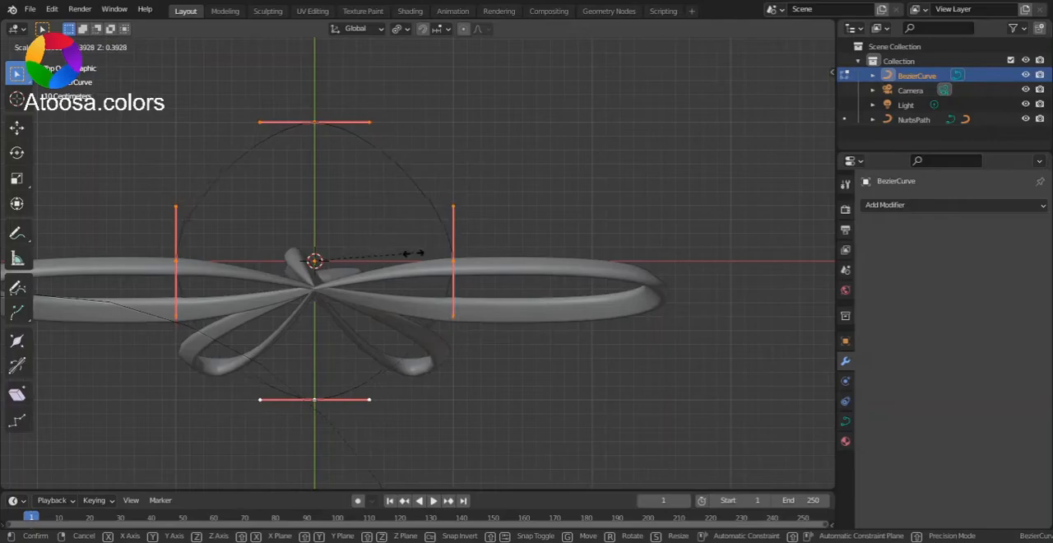
left_click(473, 222)
key("Tab")
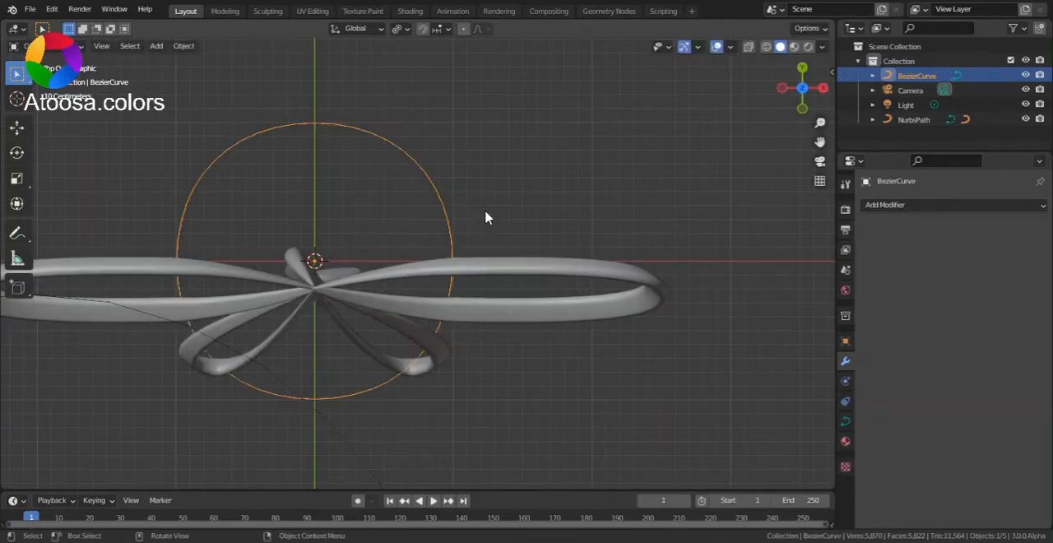
Add a Mirror modifier on the X axis to the circular curve and set its merge distance to 0.01 m
scroll(497, 202, "down", 1)
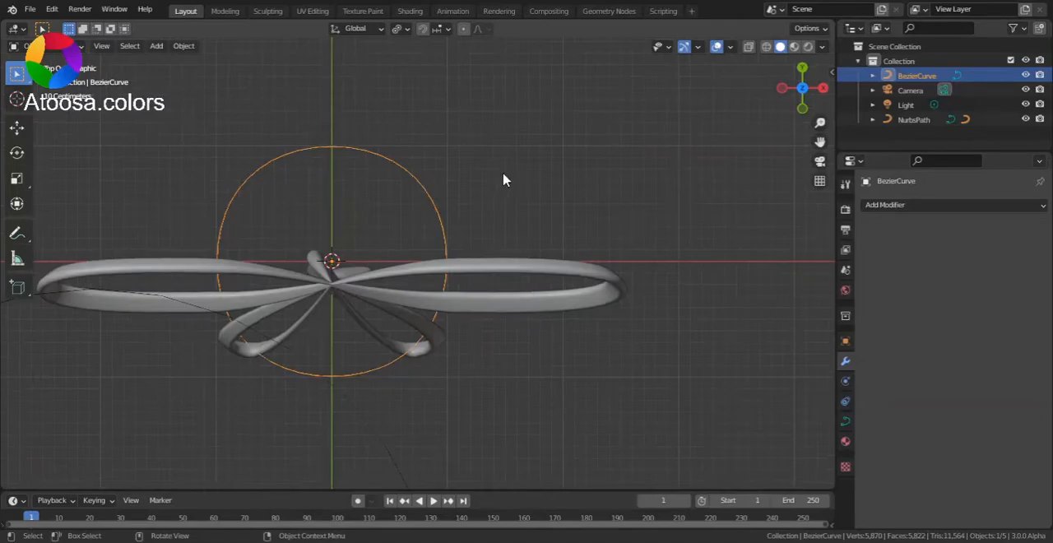
left_click(891, 205)
left_click(828, 329)
left_click(975, 329)
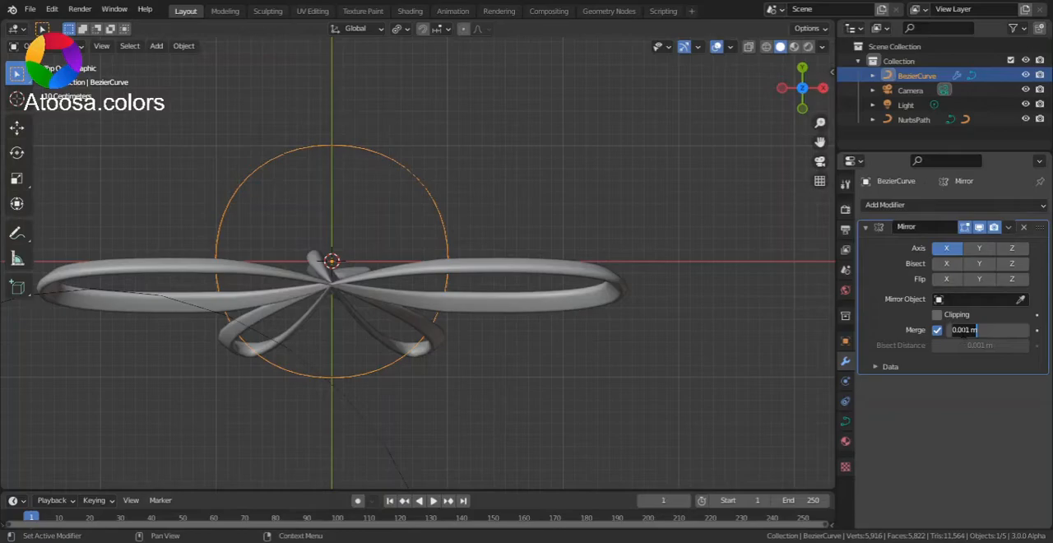
left_click_drag(961, 331, 989, 329)
type("1")
key("Return")
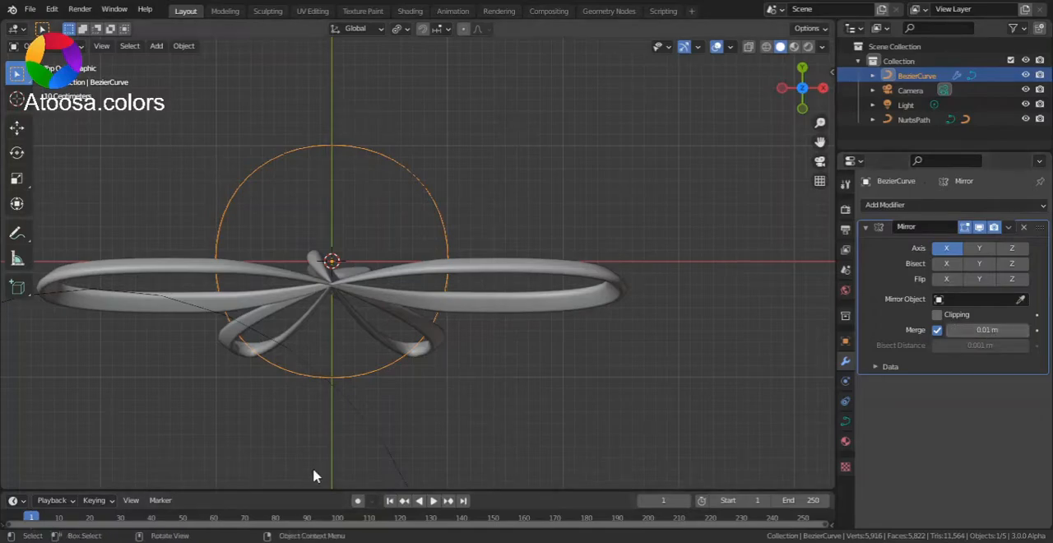
Move the whole circular curve along X until its right control point meets the Y axis
key("Tab")
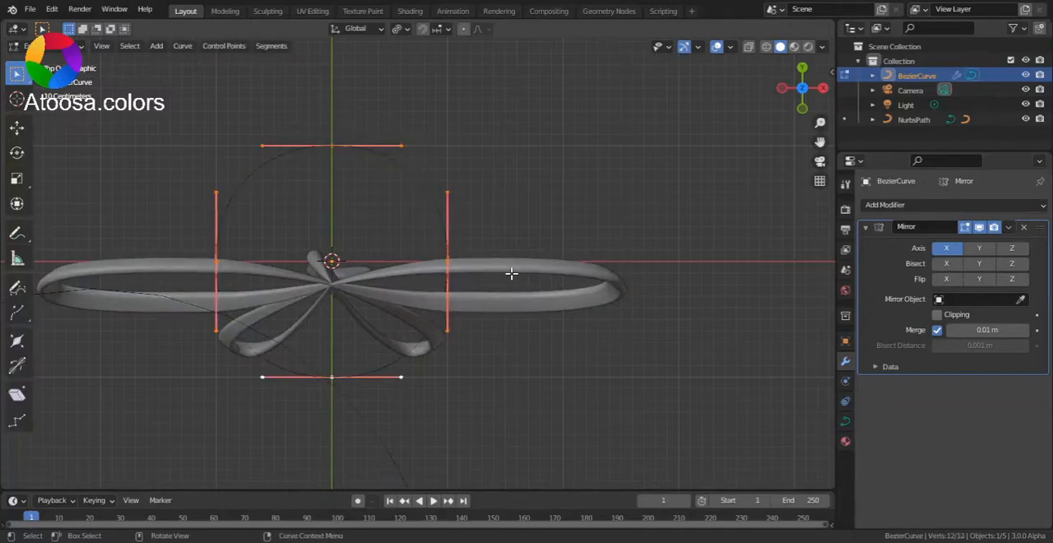
key("g")
key("x")
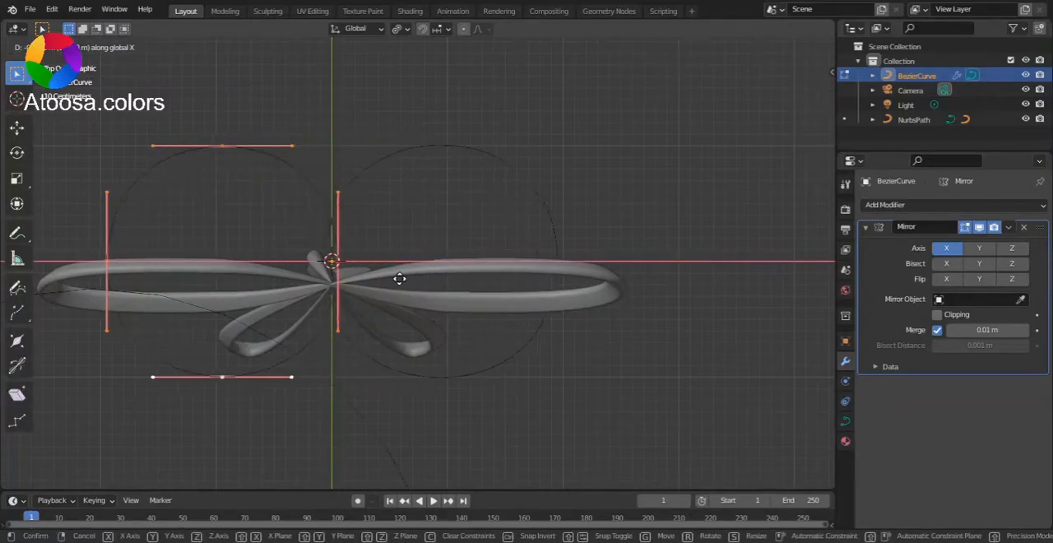
left_click(302, 293)
scroll(312, 302, "up", 5)
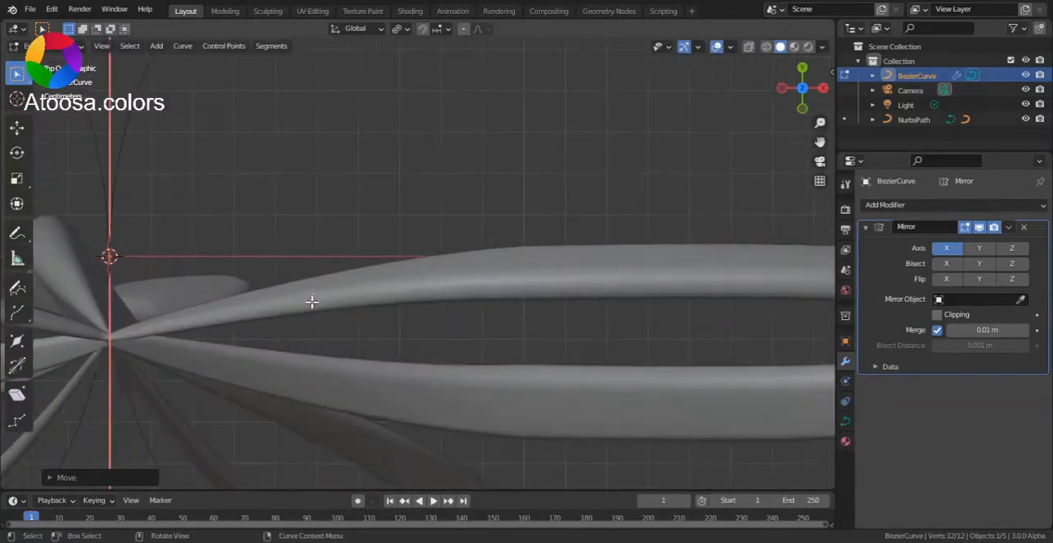
scroll(313, 294, "down", 5)
key("g")
key("Escape")
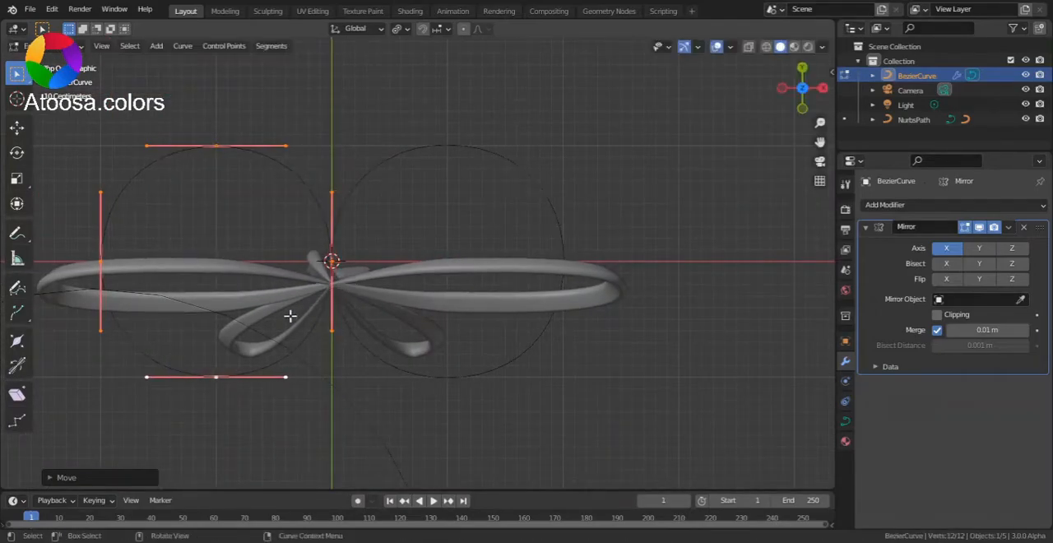
Fine-tune the curve's X position so its right control point lies exactly on the mirror axis at the origin
scroll(299, 312, "up", 2)
scroll(341, 310, "up", 4)
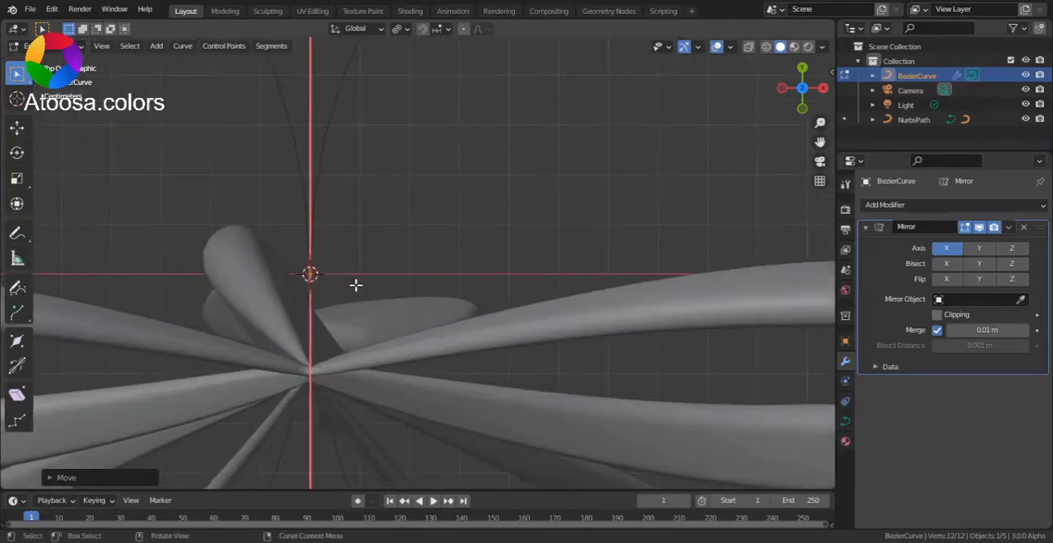
key("g")
key("x")
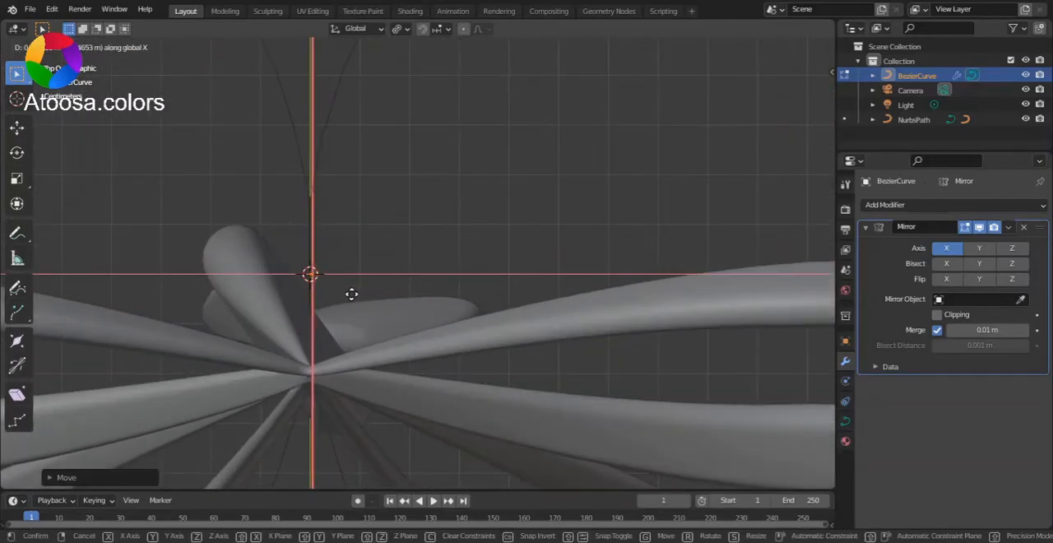
left_click(342, 297)
scroll(313, 308, "up", 7)
middle_click_drag(318, 305, 574, 298, "shift")
scroll(354, 329, "up", 7)
middle_click_drag(357, 327, 753, 286, "shift")
scroll(578, 304, "down", 8)
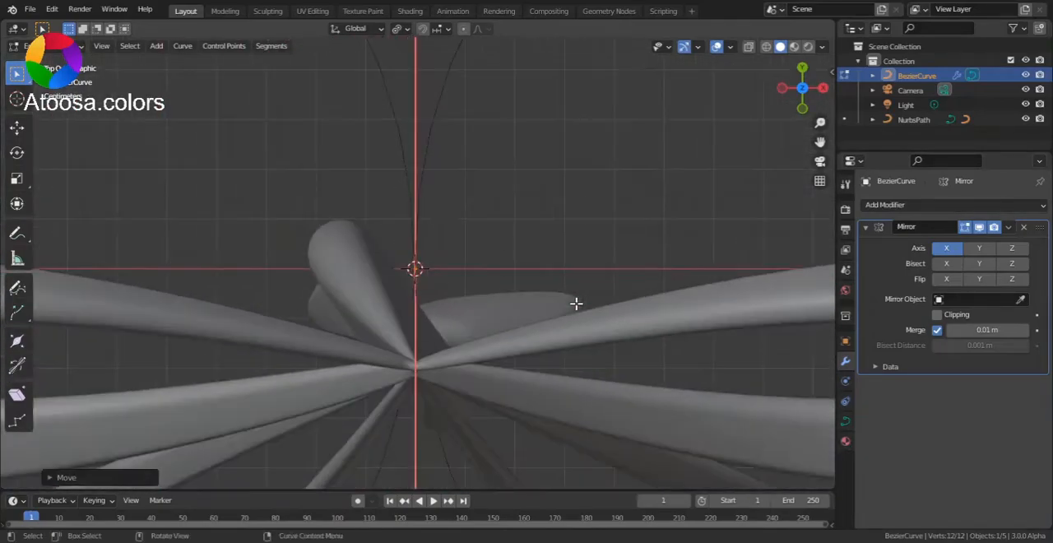
Collapse the handles of the control point at the origin along Y so both mirrored loops pinch at the centre
left_click(344, 190)
left_click(417, 264)
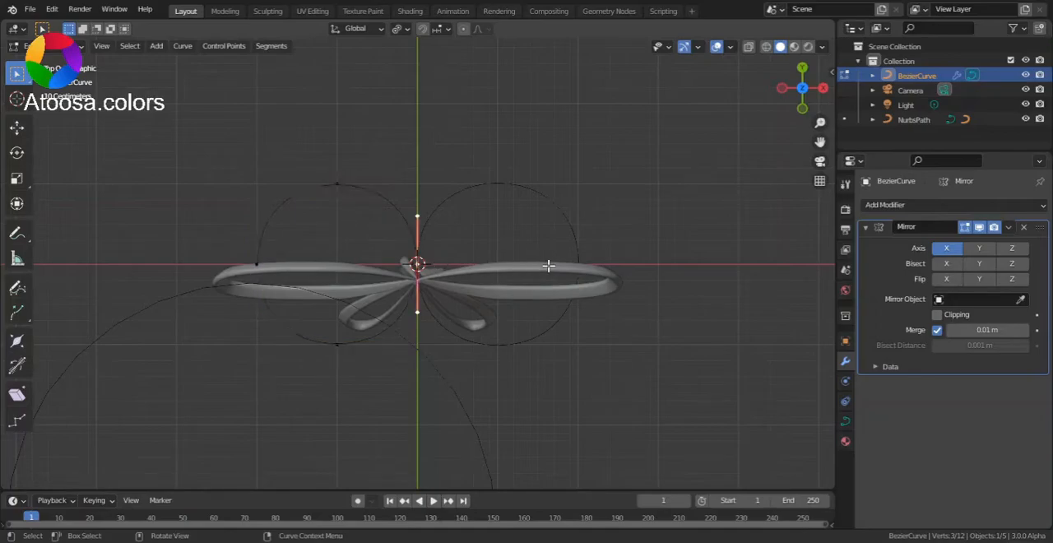
key("s")
key("y")
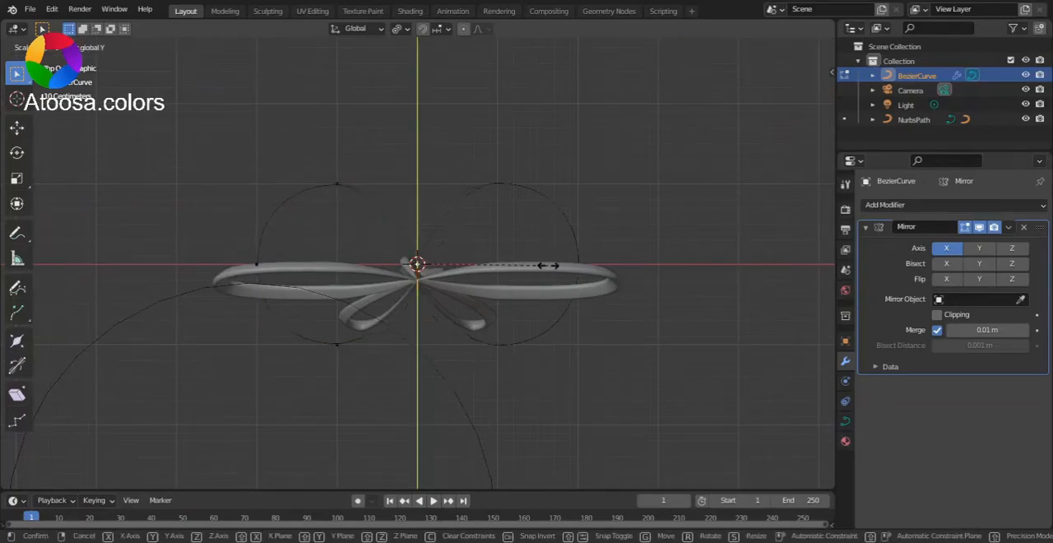
left_click(547, 265)
scroll(418, 261, "up", 2)
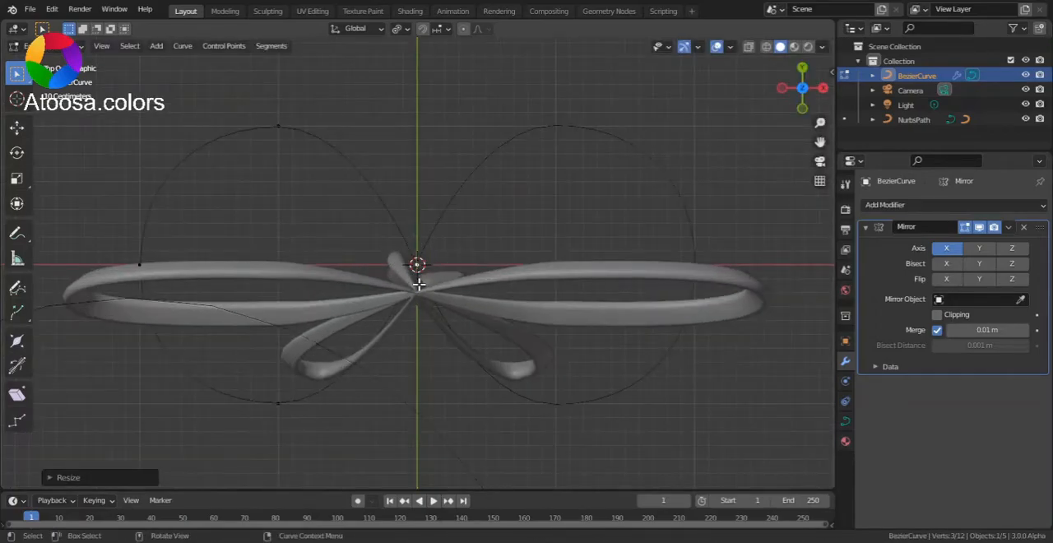
scroll(395, 247, "up", 2)
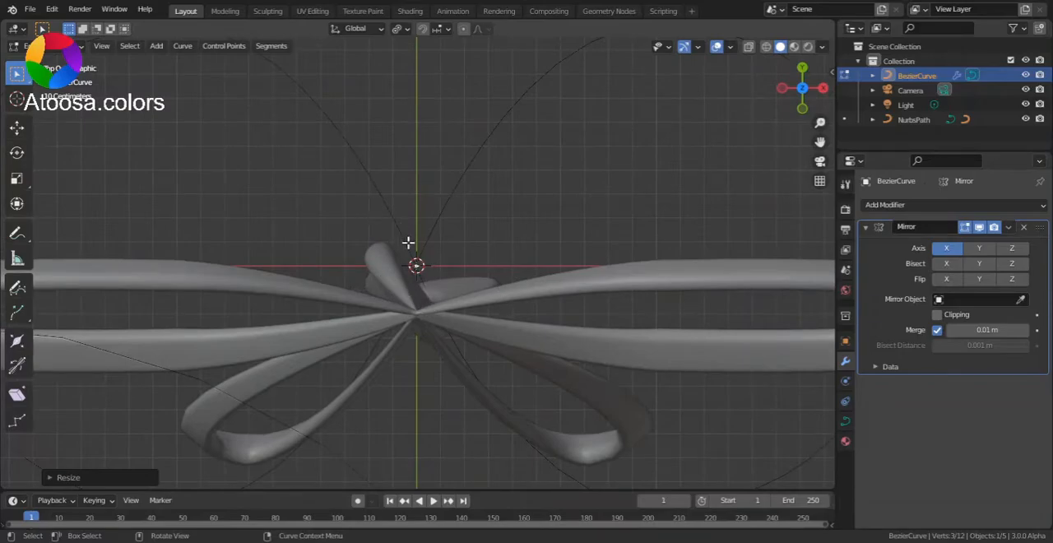
Move the outer left control point farther from the centre along X to widen the loop
scroll(371, 213, "down", 2)
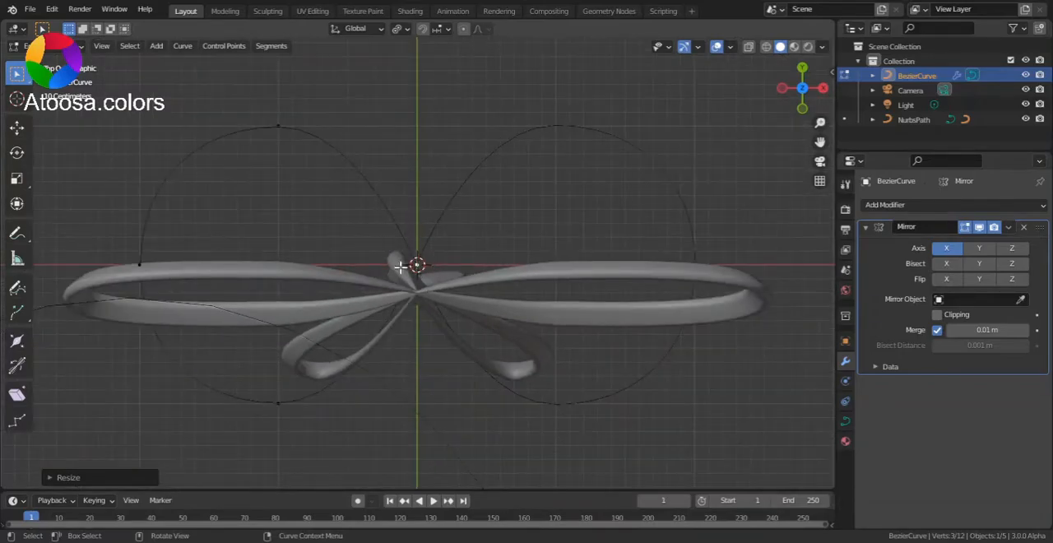
scroll(296, 201, "down", 2)
key("ctrl+z")
scroll(354, 284, "up", 2)
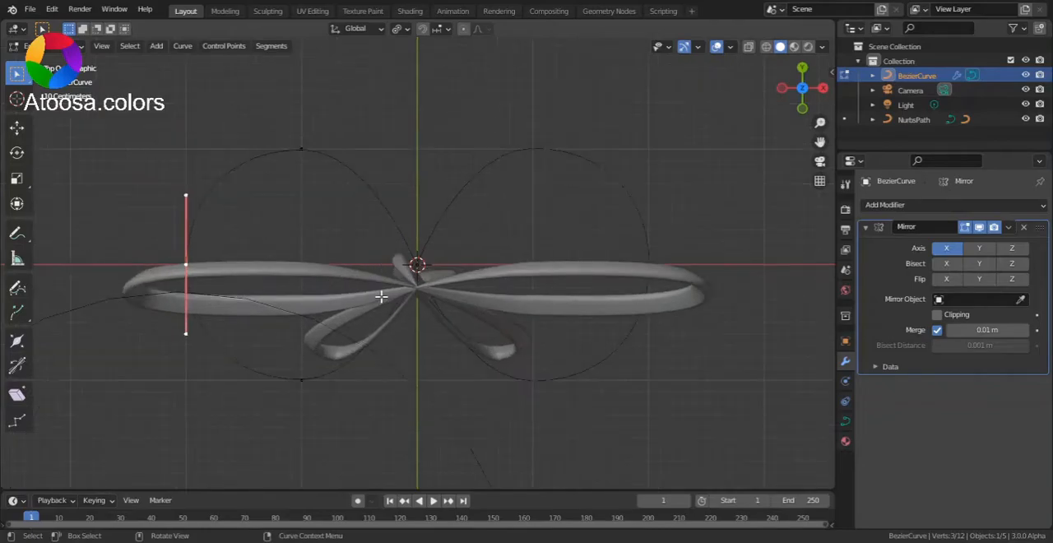
key("g")
key("y")
key("x")
left_click(395, 274)
Set the pivot to Median Point and scale the loop's upper and lower control points closer together along Y
left_click_drag(250, 99, 373, 454)
key("period")
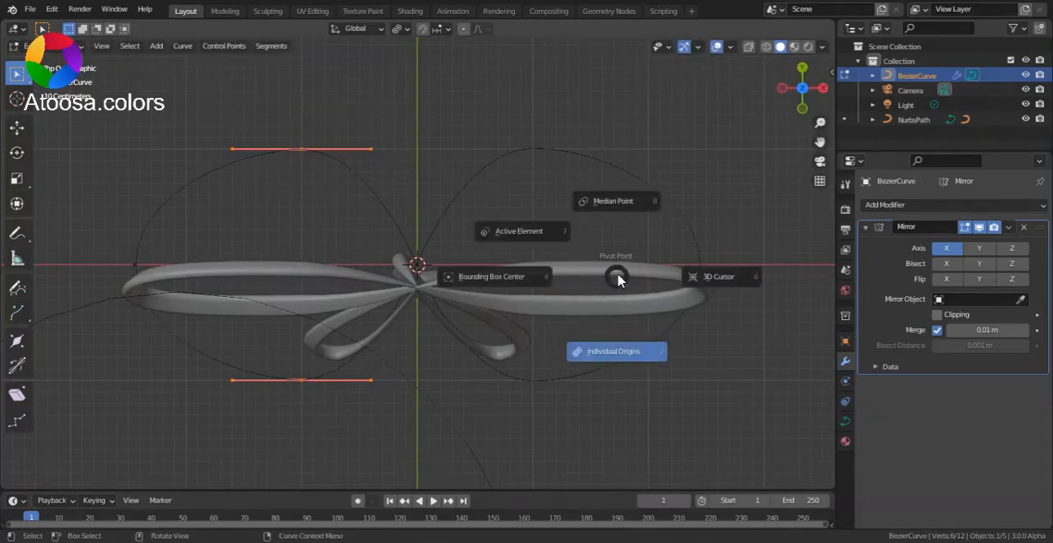
left_click(629, 212)
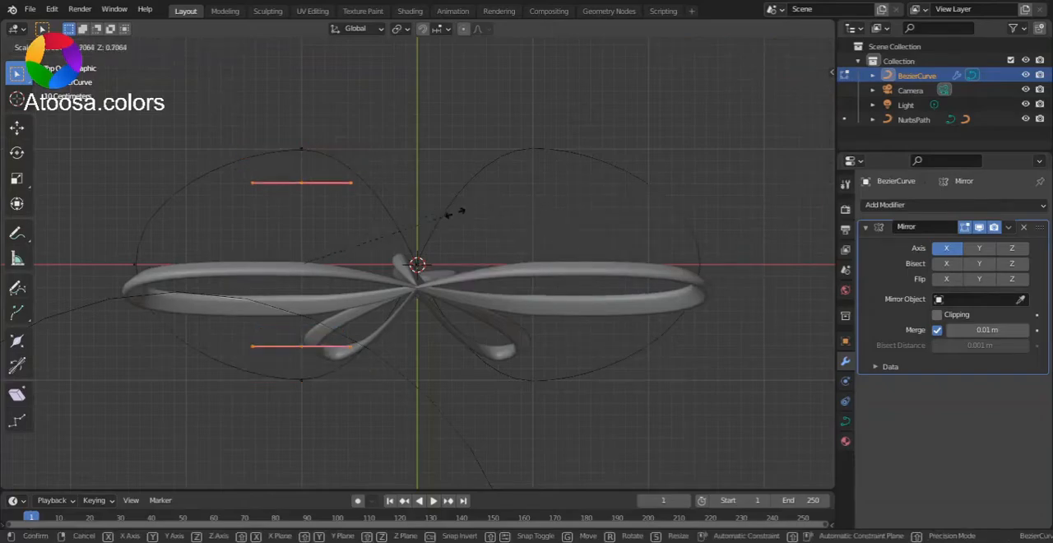
left_click_drag(275, 132, 386, 424)
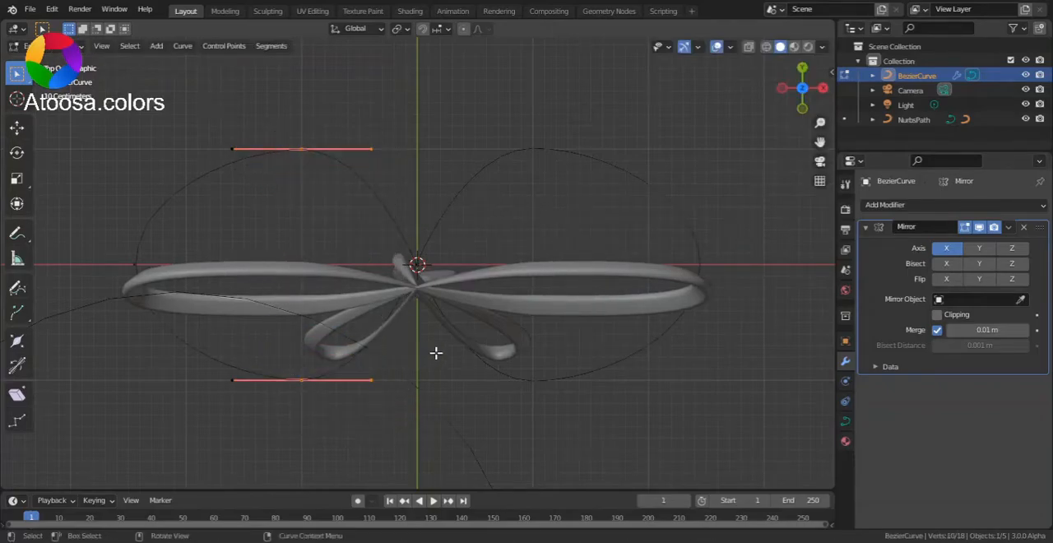
left_click_drag(265, 99, 341, 430)
key("s")
key("y")
left_click(219, 286)
Scale down the handles of the outer left control point to tighten the loop's end, and leave edit mode
left_click(156, 266)
key("s")
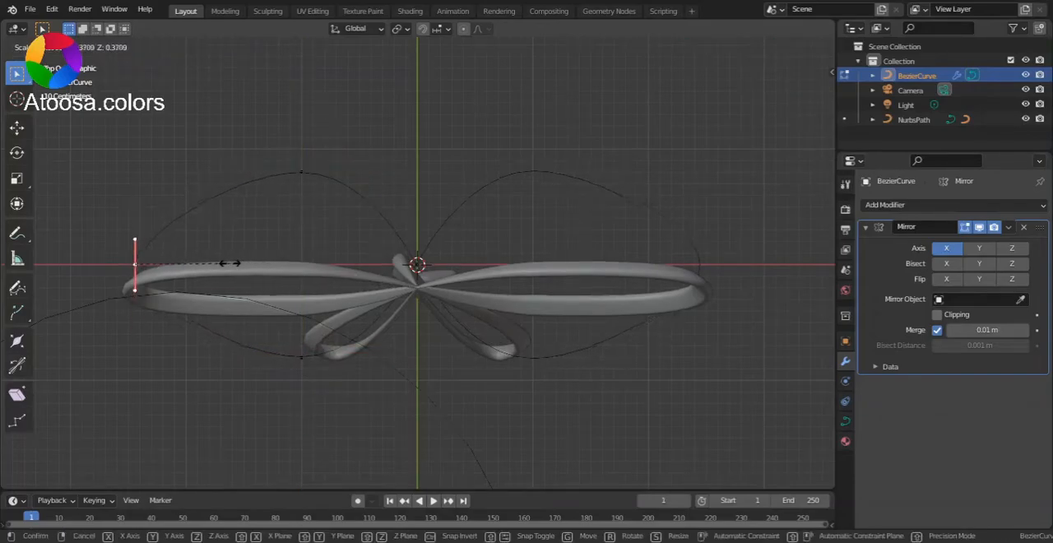
left_click(313, 260)
key("Tab")
scroll(356, 279, "up", 3)
scroll(453, 334, "down", 4)
middle_click_drag(322, 273, 417, 265)
Extrude the control point at the origin downward to start a tail, placing its tip slightly left of the Y axis
key("Tab")
left_click(417, 265)
scroll(434, 279, "down", 2)
key("e")
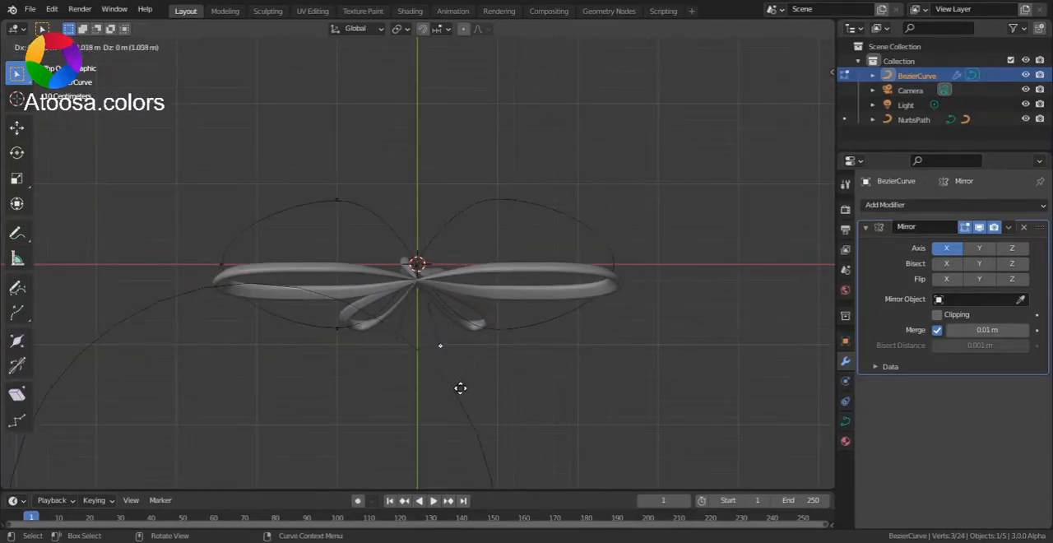
left_click(463, 402)
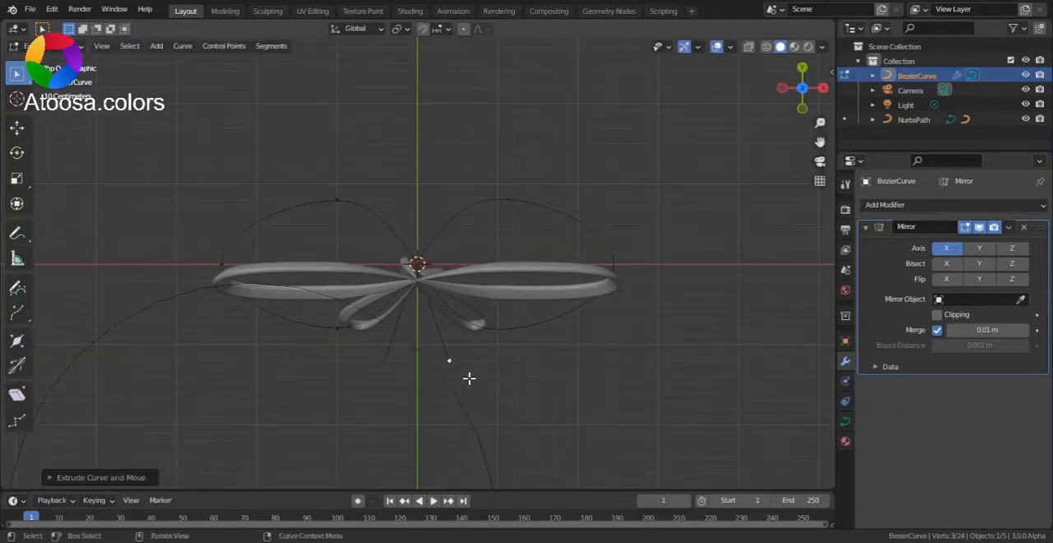
key("v")
scroll(384, 252, "up", 6)
scroll(464, 360, "down", 5)
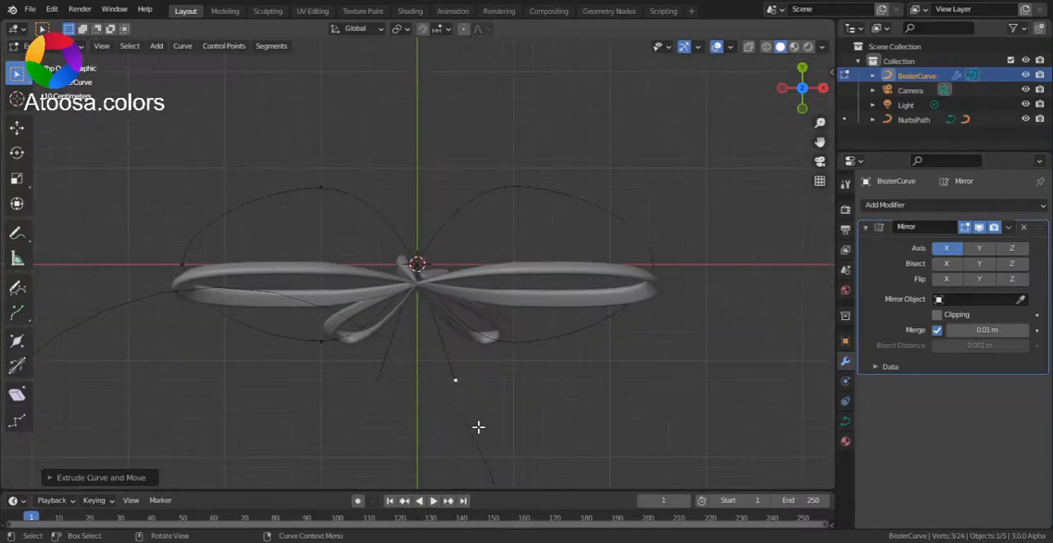
key("g")
left_click(444, 409)
Change the handle type of the tail's tip control point, starting with Aligned
key("v")
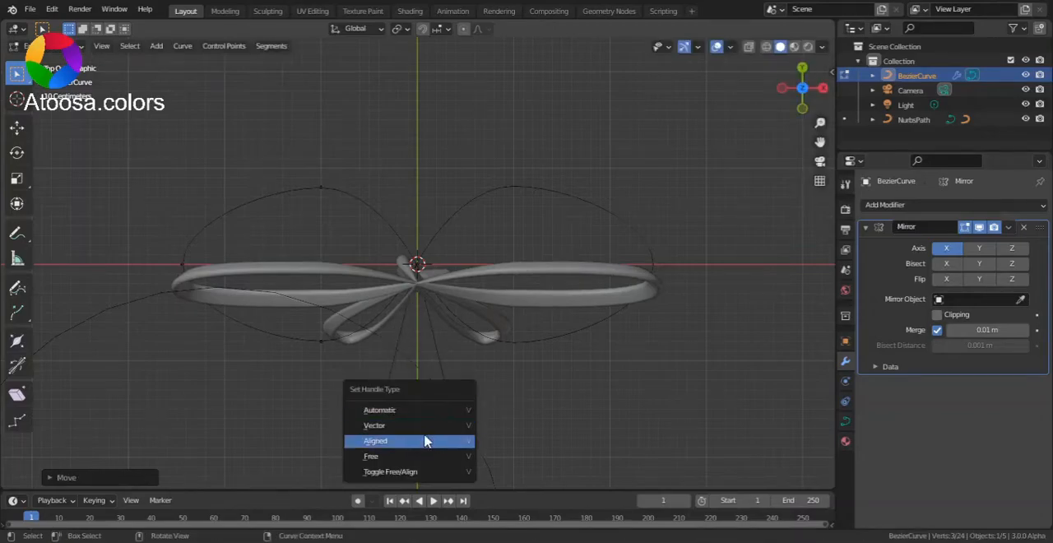
left_click(425, 438)
scroll(426, 381, "up", 3)
scroll(440, 394, "down", 3)
key("v")
left_click(425, 376)
Swing the tail tip's handle sideways to open a rounded loop, and move the tip farther down
left_click(397, 356)
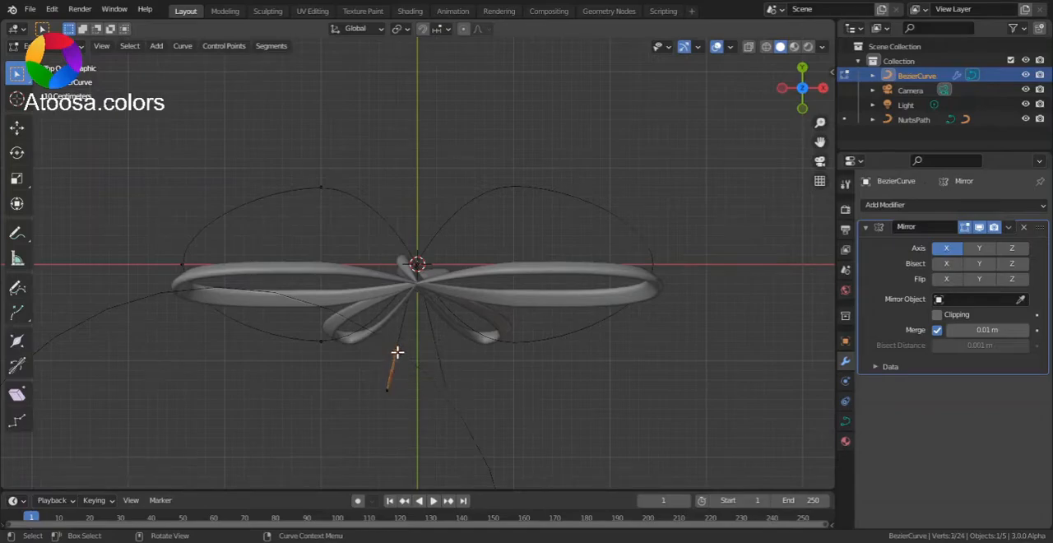
key("g")
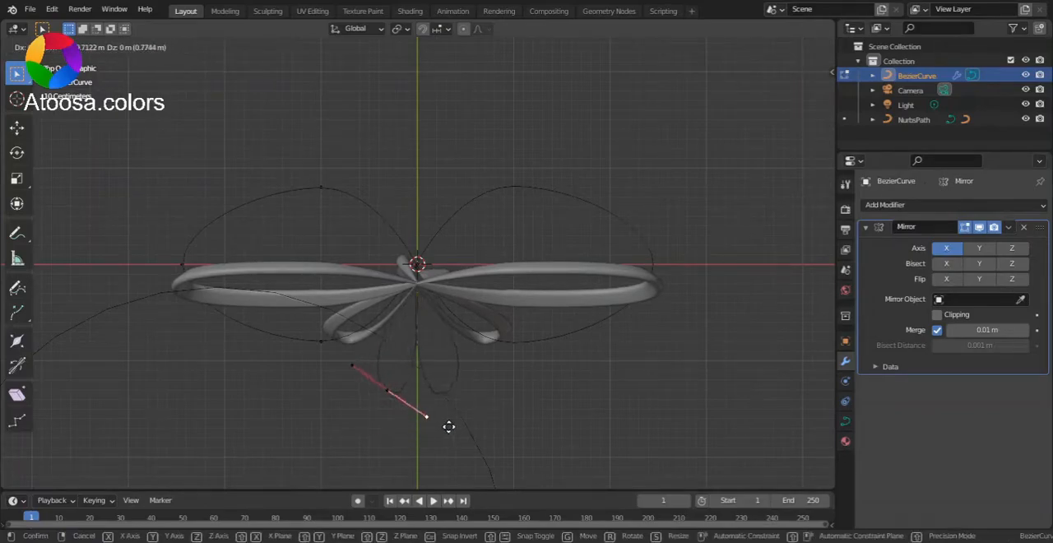
left_click(423, 406)
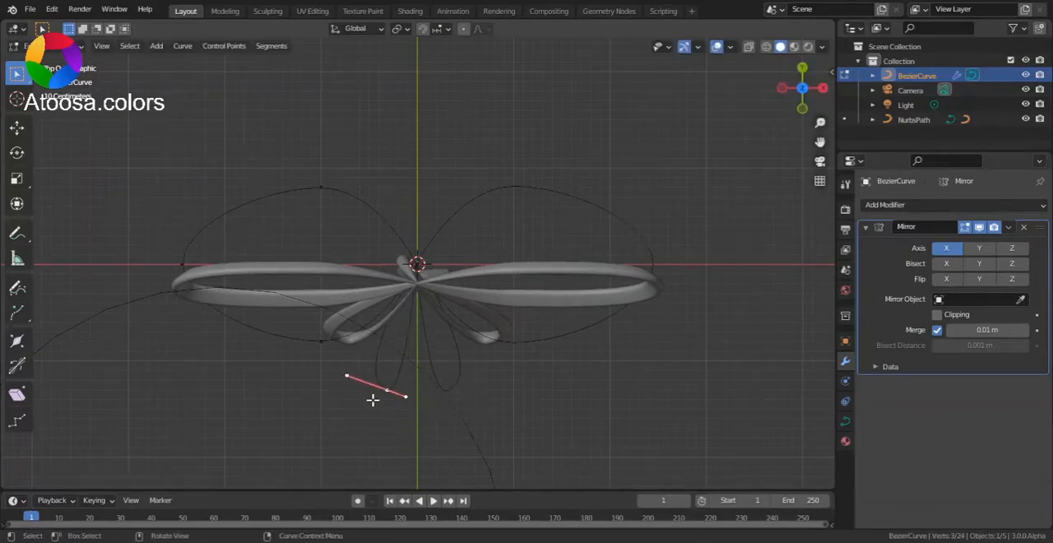
left_click_drag(409, 392, 401, 444)
left_click(402, 446)
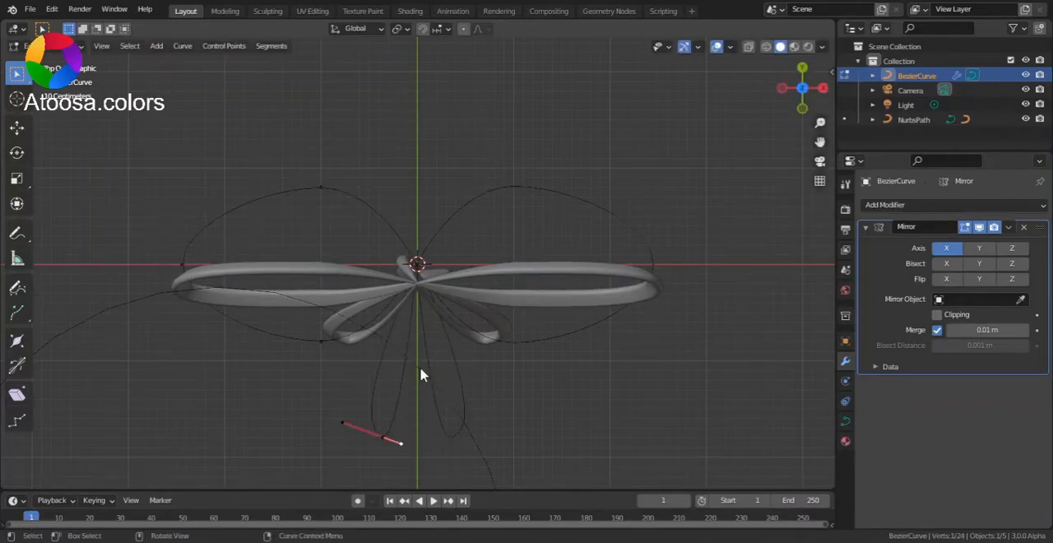
Move the tail tip farther from the centre and scale up its handles to widen the tail loop
key("Tab")
scroll(444, 375, "up", 2)
scroll(455, 383, "down", 4)
key("Tab")
left_click_drag(404, 392, 409, 424)
left_click(408, 431)
key("s")
left_click(454, 452)
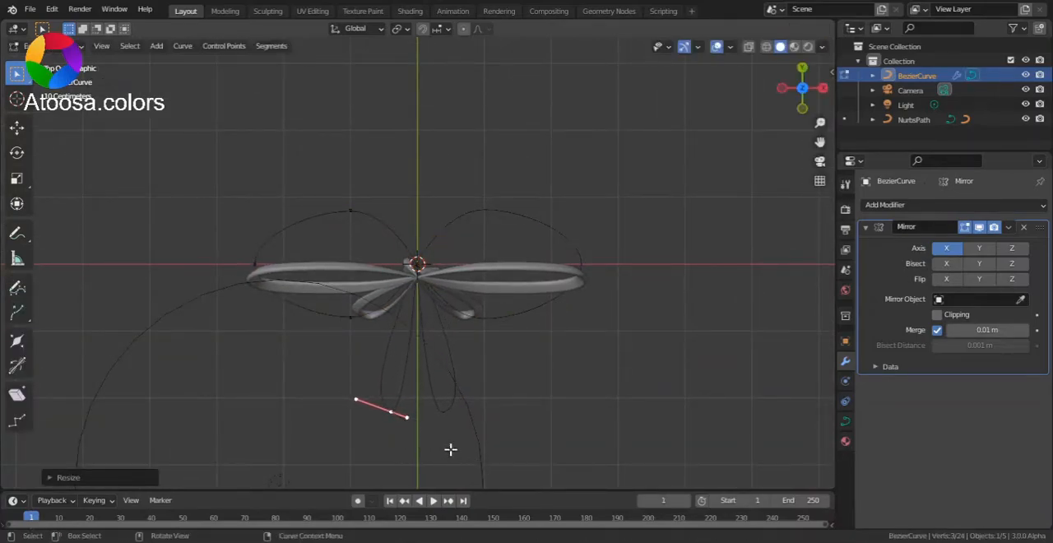
Leave edit mode and give the curve a bevel depth of 0.059 m and an extrude of 0.16 m
key("Tab")
middle_click_drag(470, 403, 357, 297)
left_click(845, 421)
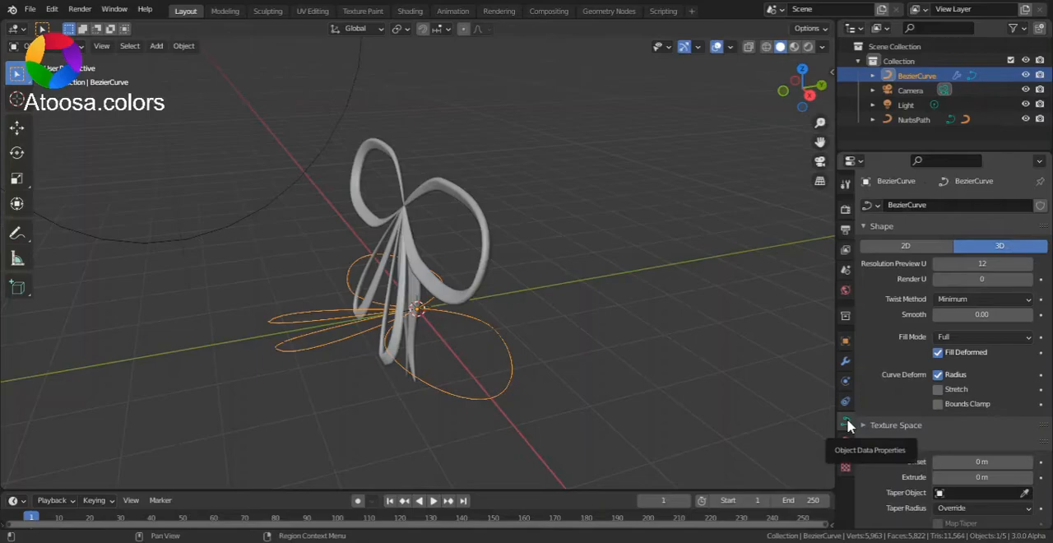
scroll(893, 400, "down", 5)
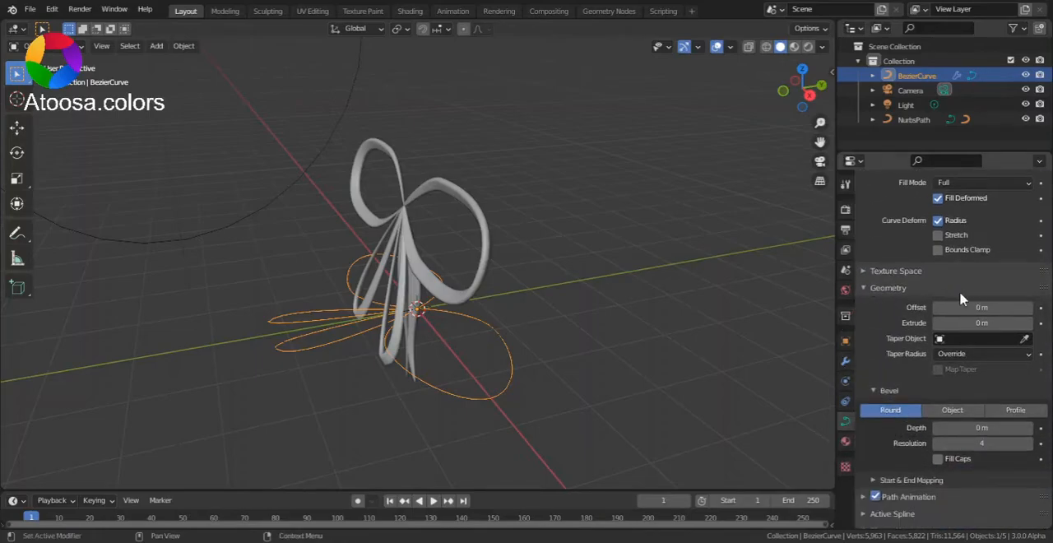
left_click_drag(979, 427, 1013, 428)
scroll(594, 423, "up", 3)
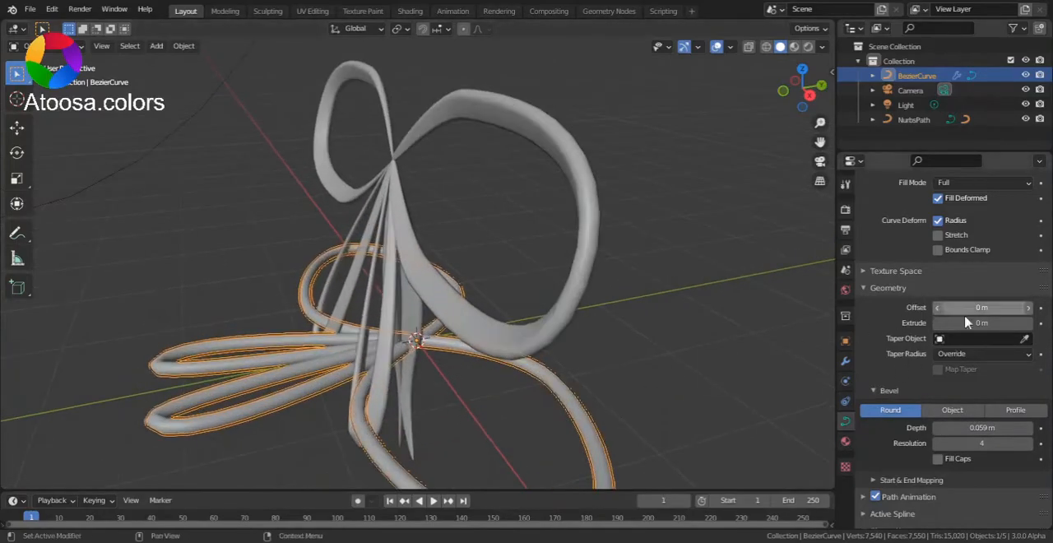
left_click_drag(974, 321, 997, 322)
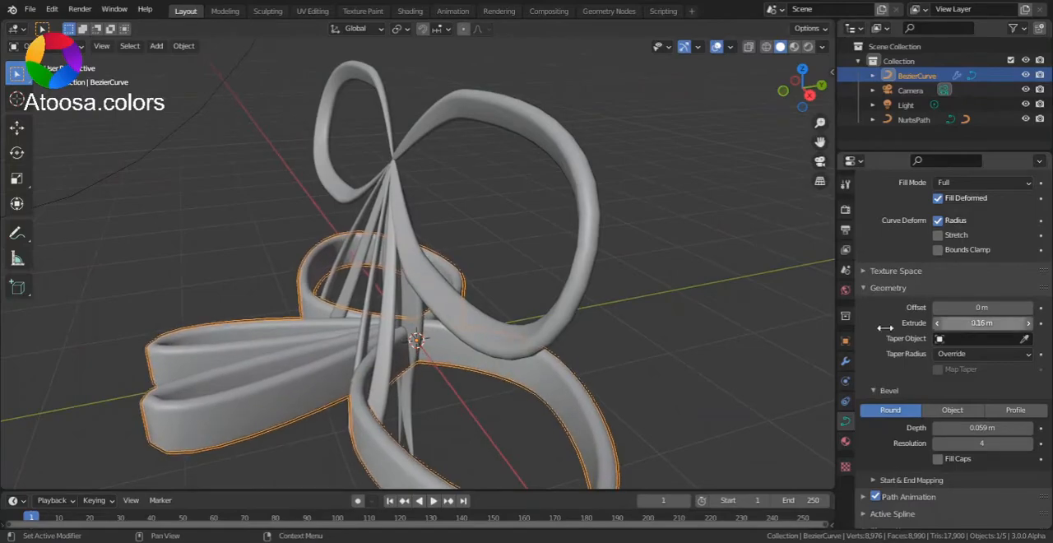
middle_click_drag(526, 333, 578, 332)
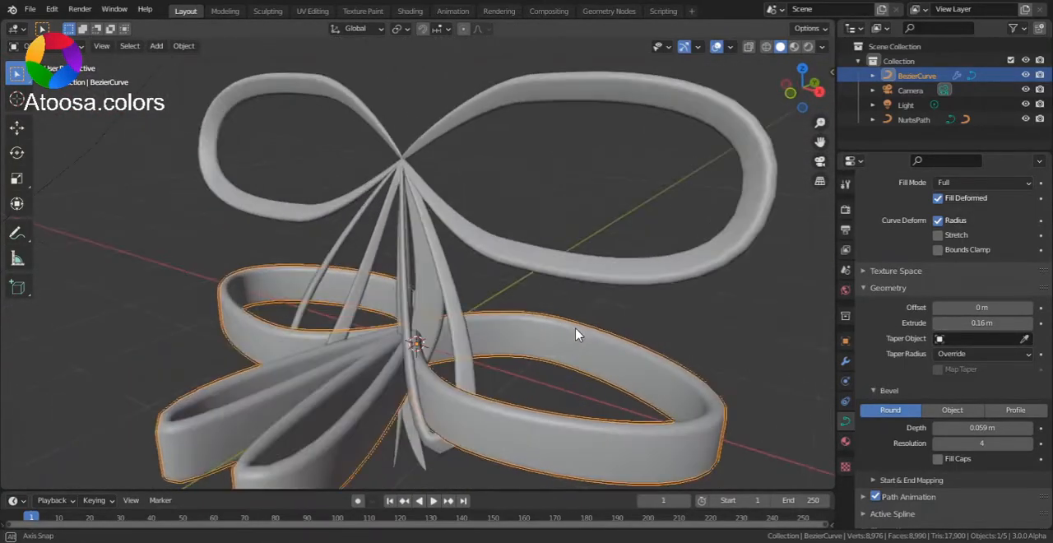
Tilt all control points of the curve so the ribbon surface slants
key("Tab")
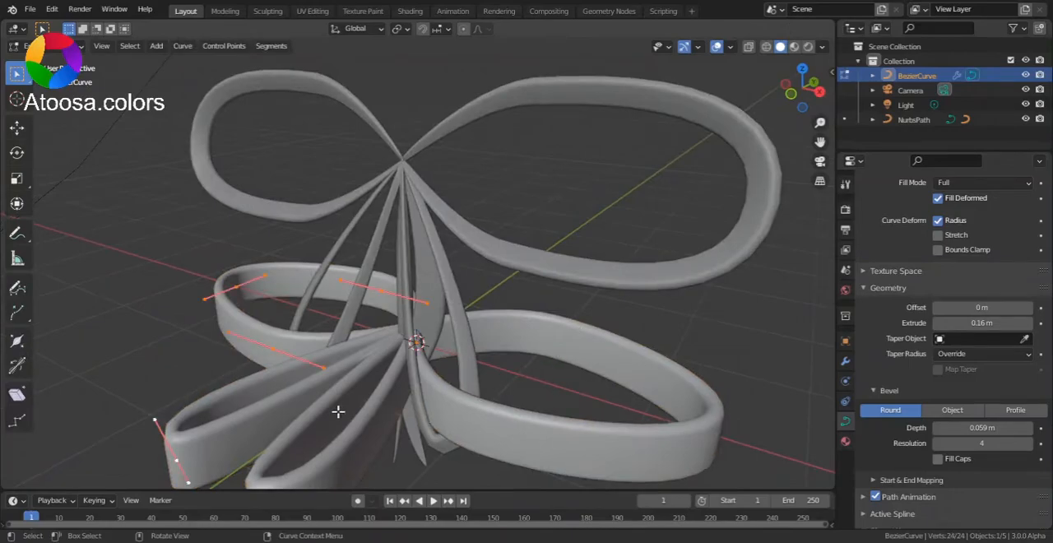
scroll(329, 365, "down", 5)
scroll(370, 294, "up", 5)
middle_click_drag(445, 328, 564, 305)
key("r")
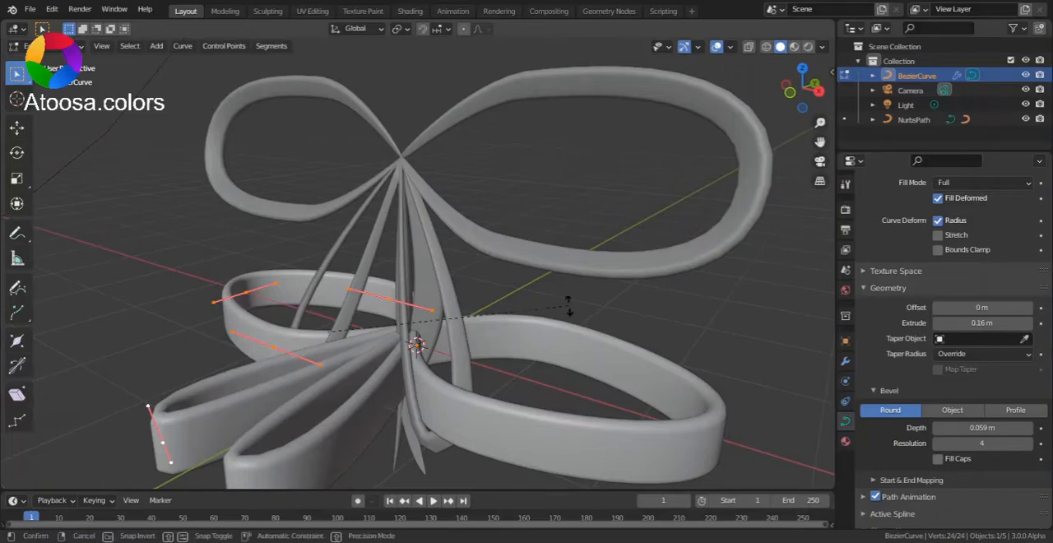
left_click(481, 276)
middle_click_drag(495, 299, 549, 384)
scroll(413, 360, "up", 2)
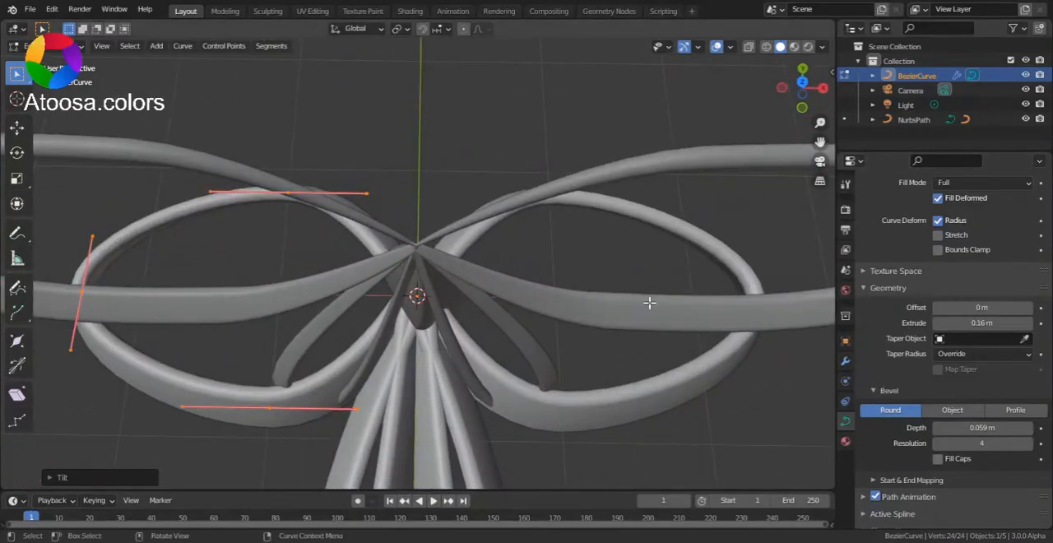
Leave edit mode and reduce the curve's bevel depth to 0.014 m
key("Tab")
left_click_drag(981, 428, 945, 427)
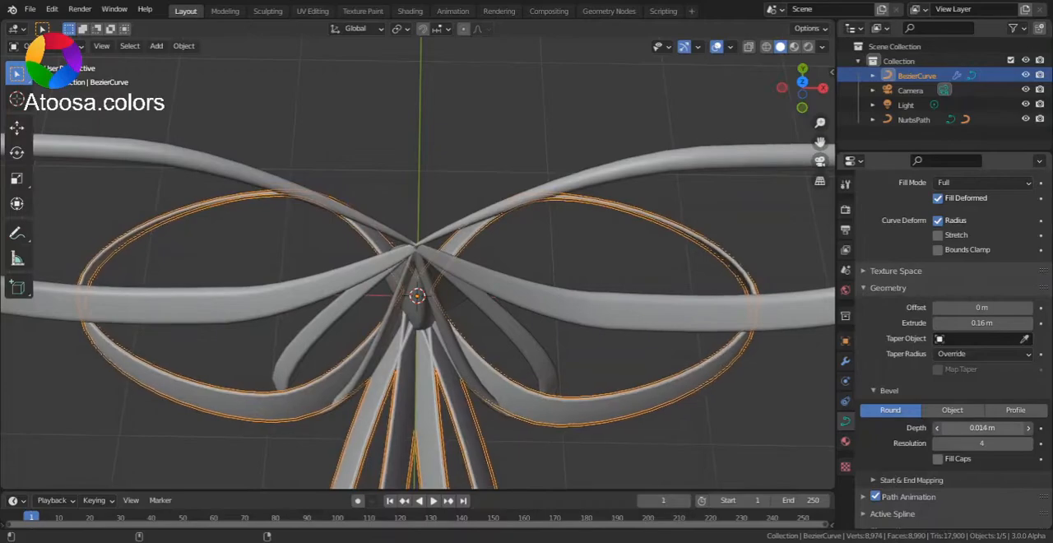
Slightly adjust the radius of all the ribbon curve's control points with Shrink/Fatten, and return to object mode
scroll(665, 367, "down", 4)
middle_click_drag(665, 367, 567, 331)
scroll(498, 360, "up", 4)
middle_click_drag(499, 360, 560, 365)
key("Tab")
key("alt+s")
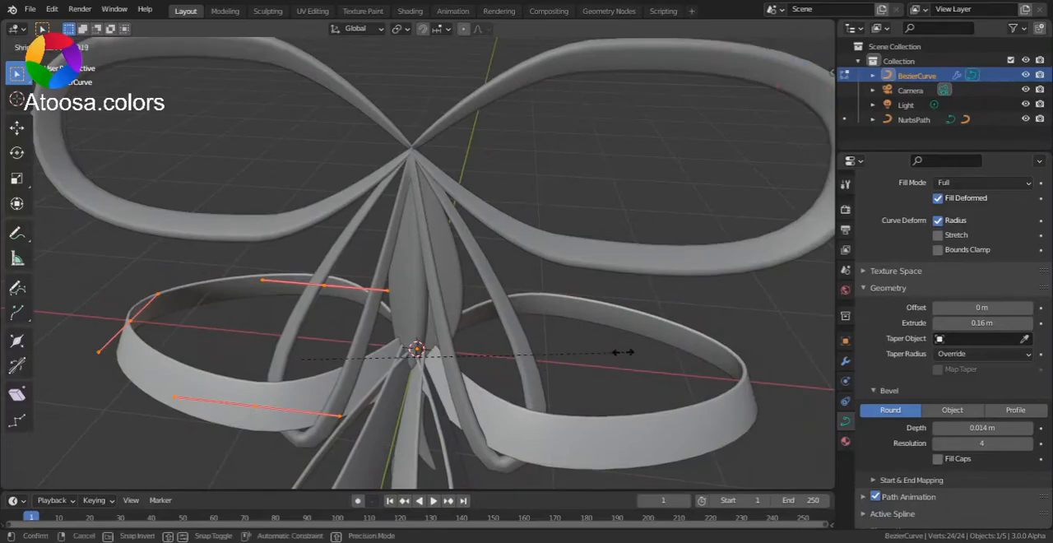
left_click(483, 350)
key("Tab")
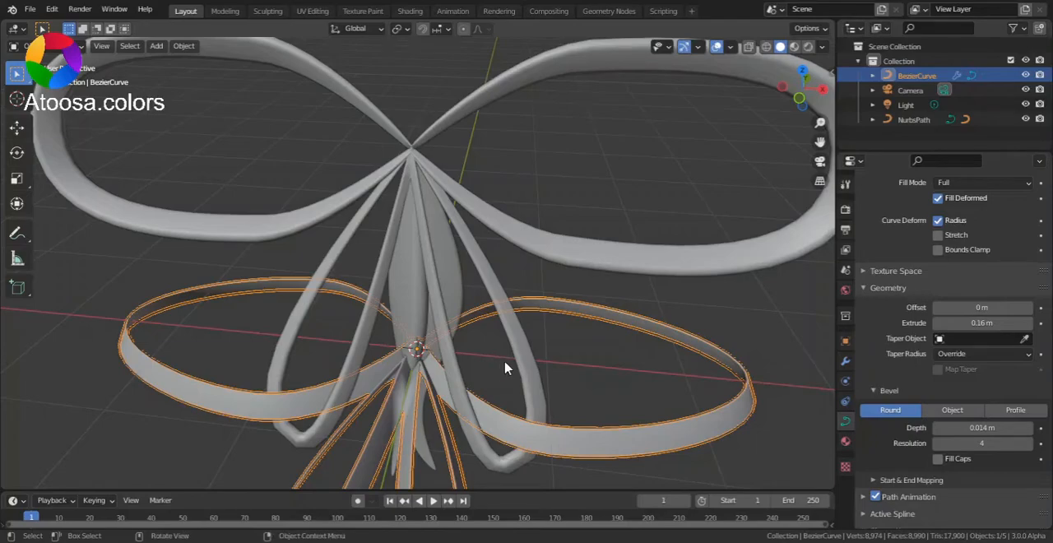
Rotate the ribbon curve in the right side view until it stands steeply upright, slanted like the finished bow
scroll(512, 364, "down", 3)
middle_click_drag(512, 359, 447, 344)
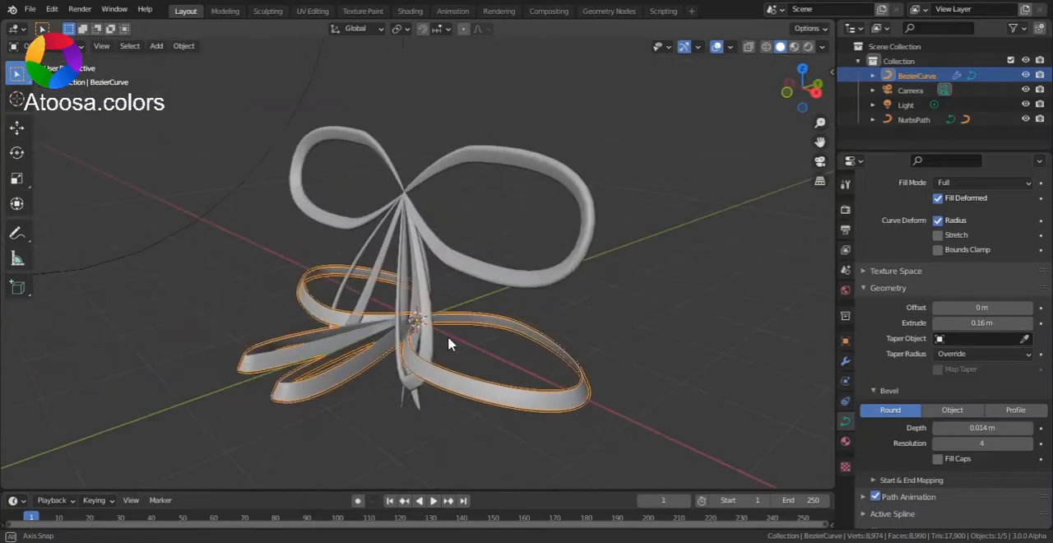
left_click(817, 93)
key("r")
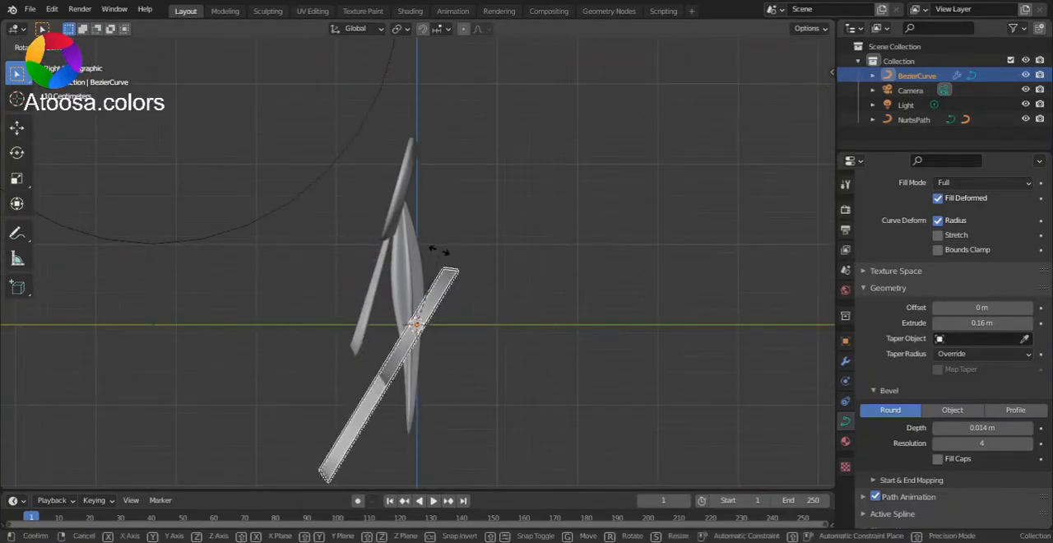
left_click(418, 247)
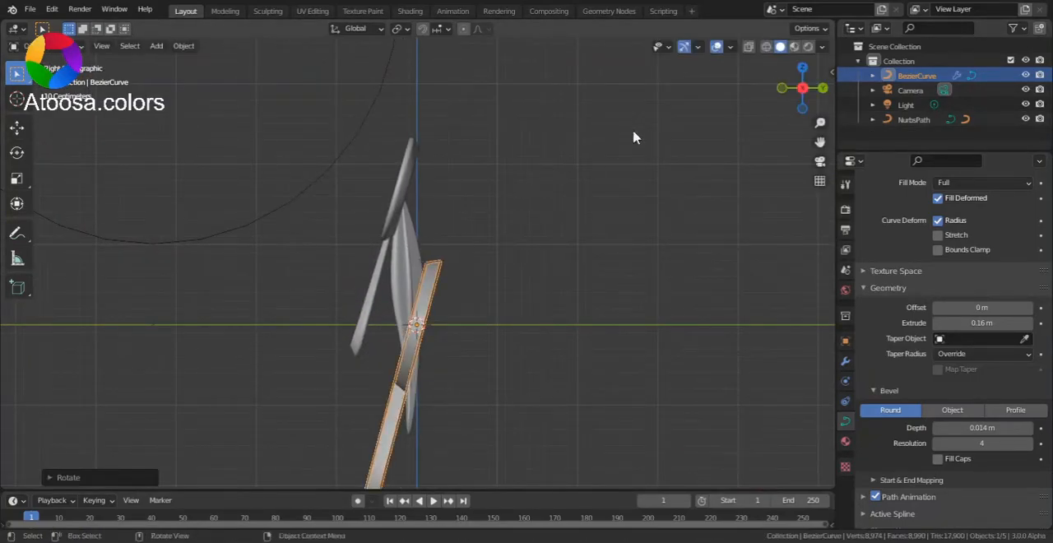
Move the ribbon curve in the front view so it sits beside the finished bow at the same height
left_click(783, 92)
key("g")
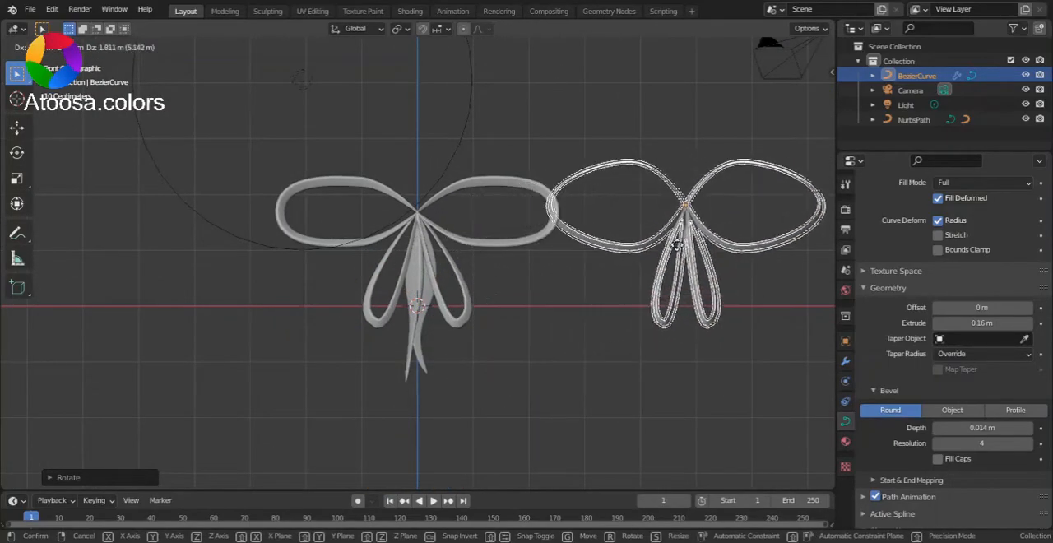
left_click(565, 270)
middle_click_drag(566, 270, 260, 275, "shift")
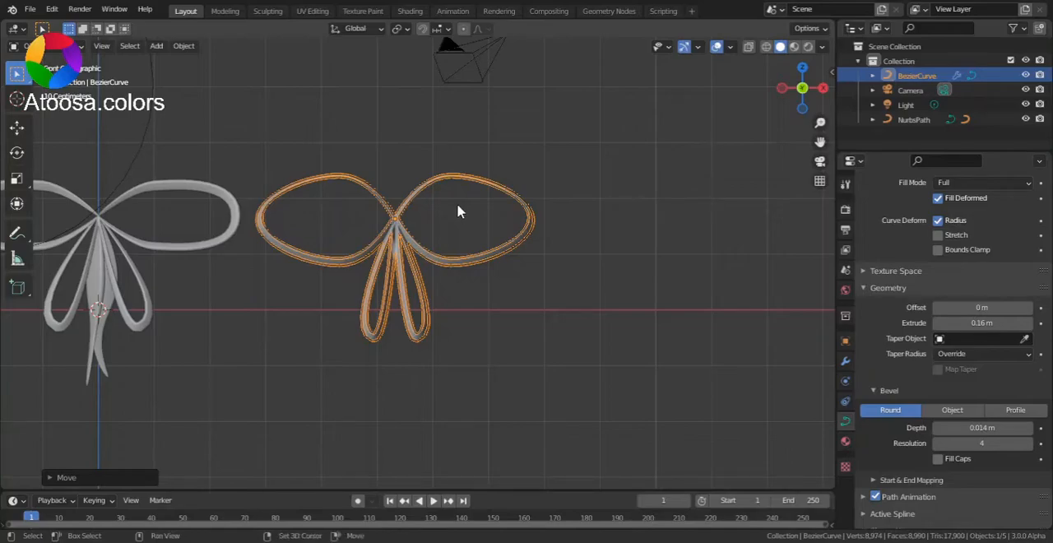
Add a new path curve to the scene for the hanging ribbon tail
key("shift+a")
mouse_move(458, 211)
left_click(538, 270)
middle_click_drag(394, 297, 639, 278, "shift")
left_click(824, 89)
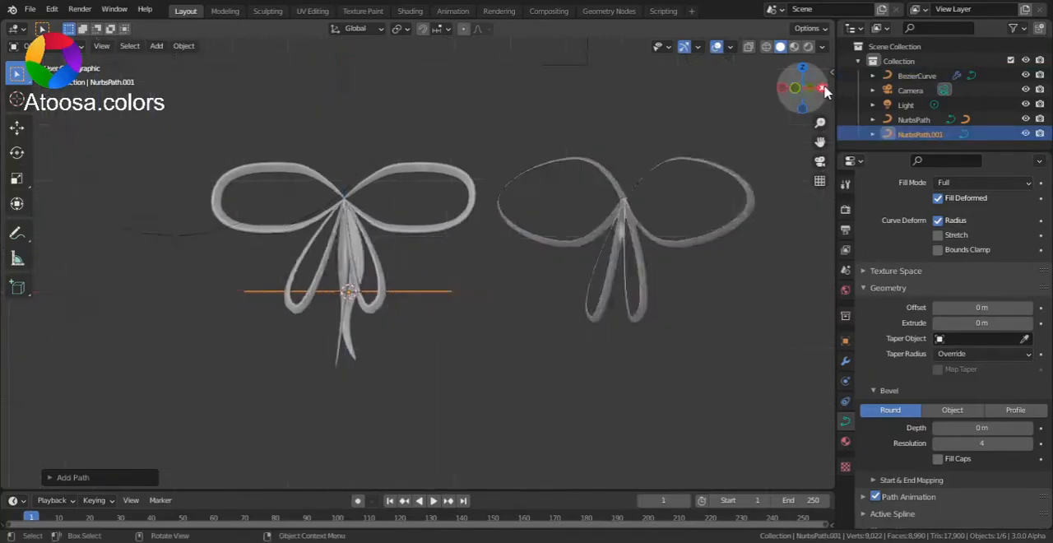
In edit mode, rotate all control points of the new path to vertical in the orthographic view facing the bow
middle_click_drag(485, 243, 433, 286)
key("Tab")
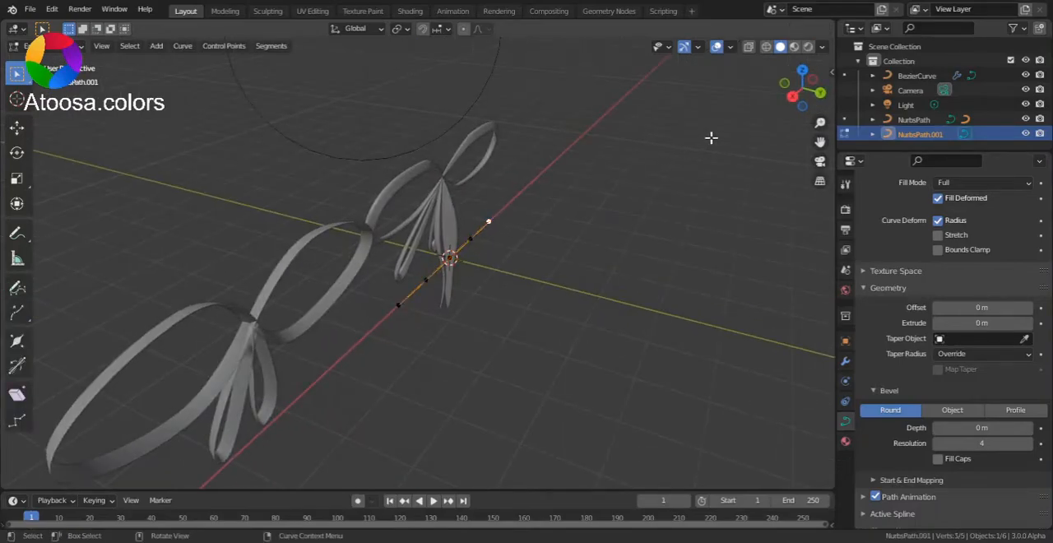
scroll(591, 265, "up", 3)
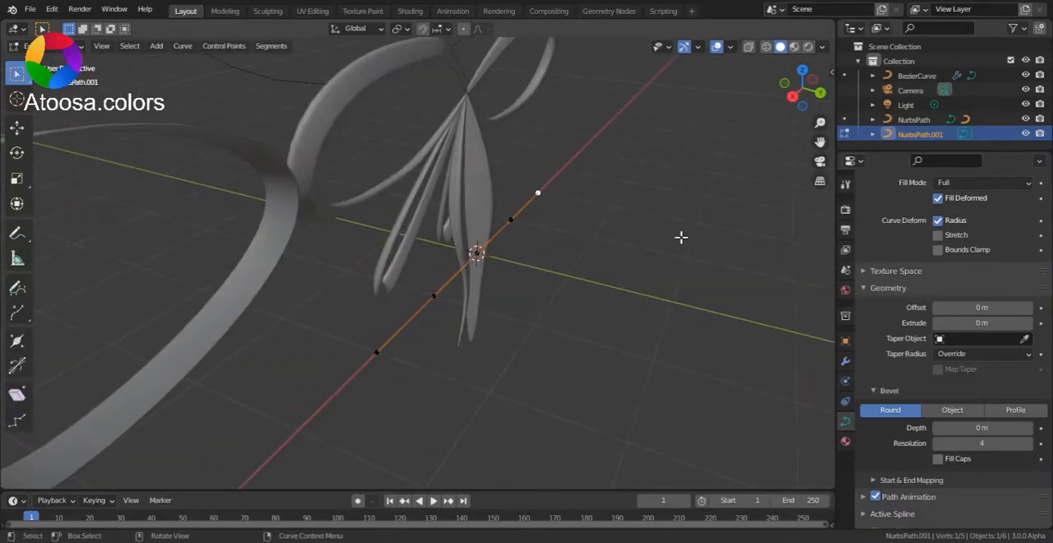
left_click(784, 83)
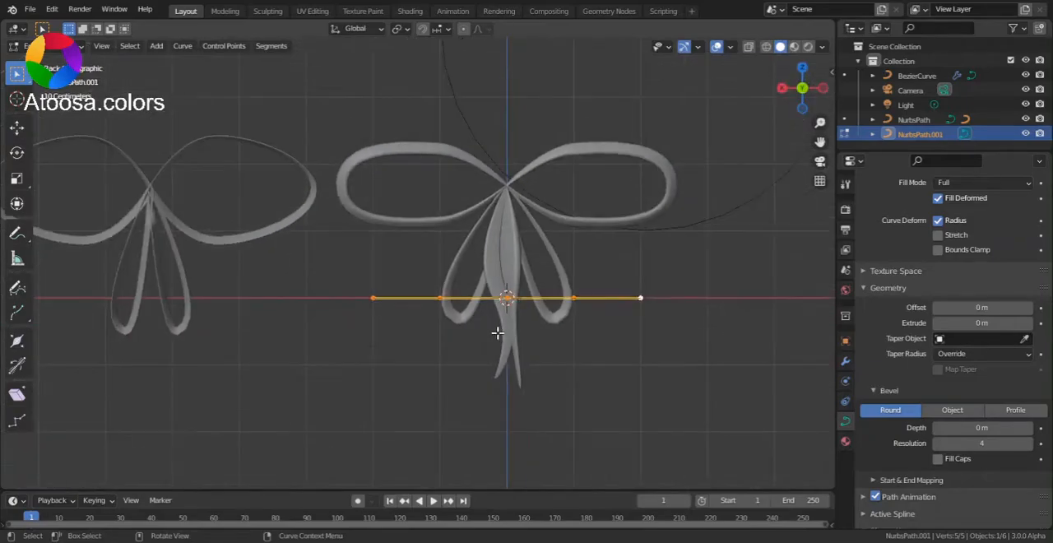
key("r")
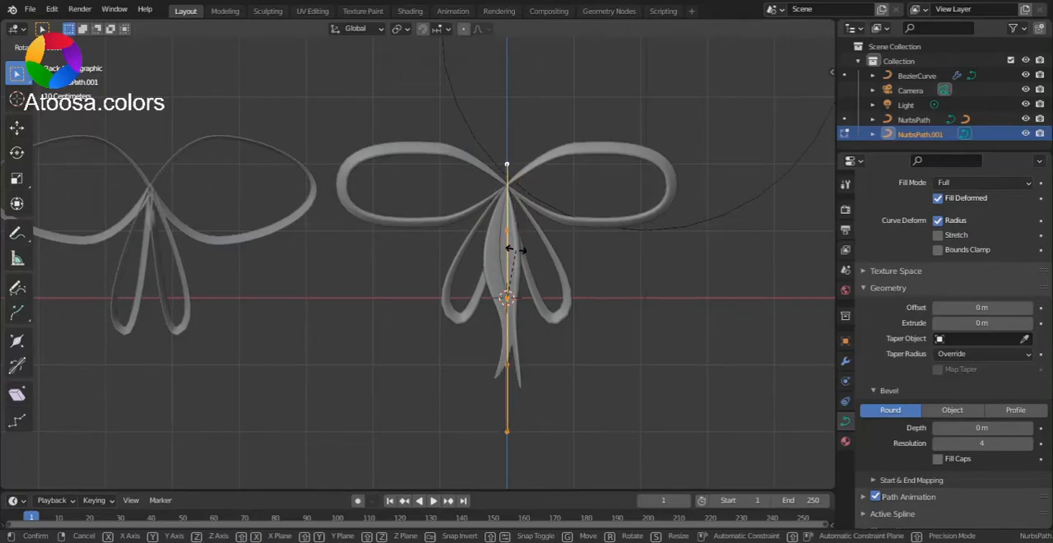
left_click(516, 249)
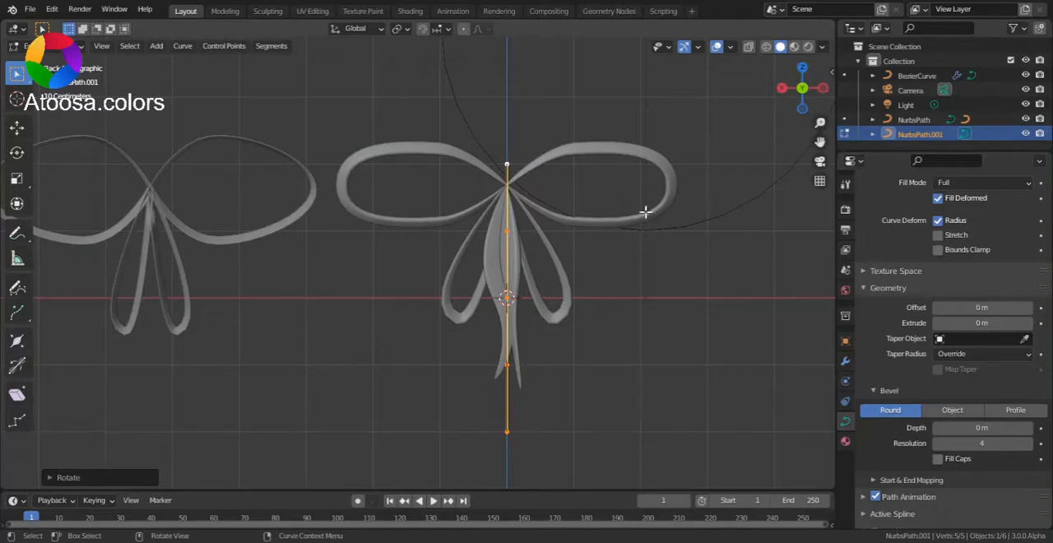
Move the vertical path along the X axis until it lines up with the new bow's centre
scroll(597, 253, "down", 2)
key("g")
key("y")
key("x")
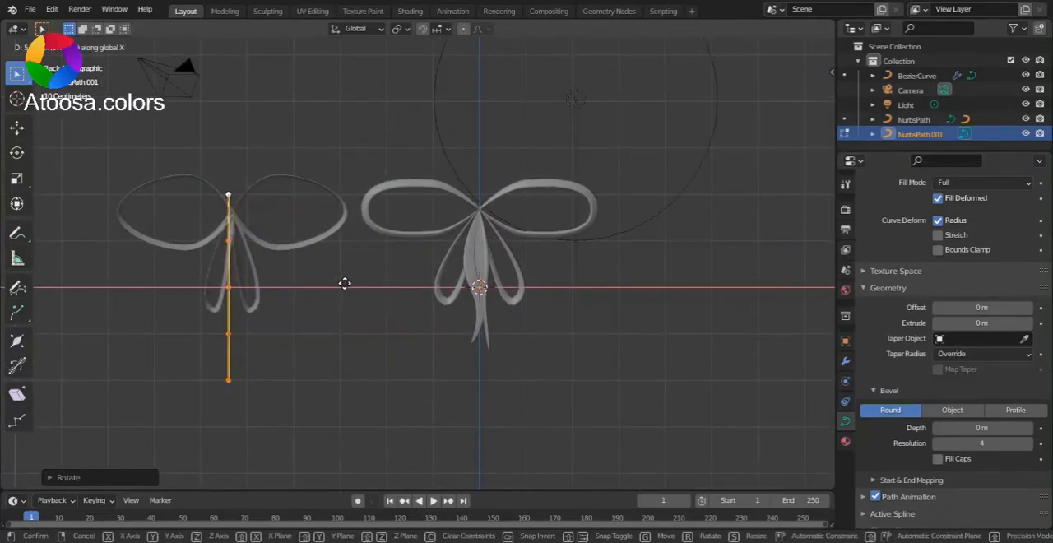
left_click(348, 283)
Lower the path along the Z axis so its upper end meets the bow's knot
scroll(359, 285, "up", 3)
middle_click_drag(364, 287, 685, 329, "shift")
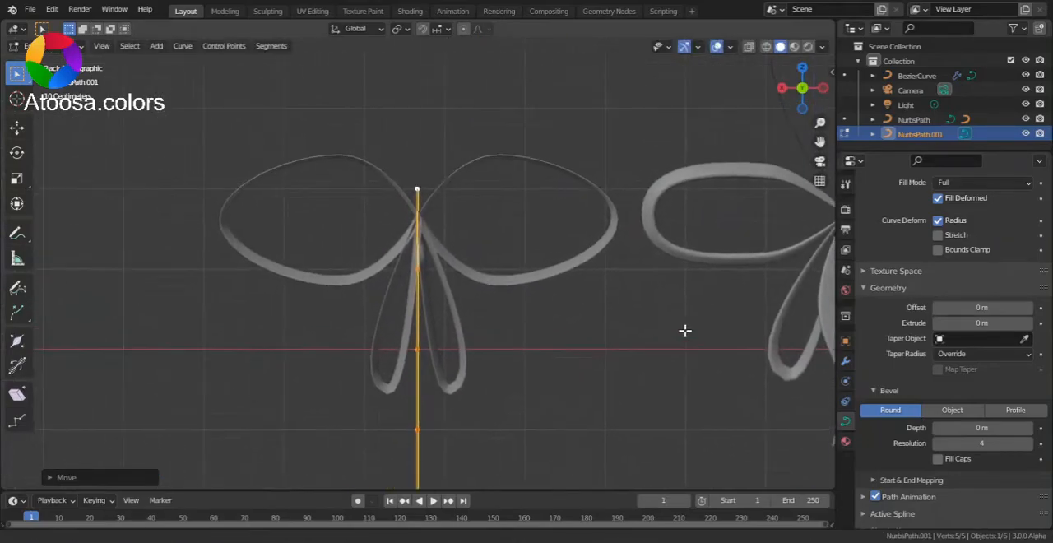
scroll(487, 247, "up", 3)
key("g")
key("z")
left_click(497, 311)
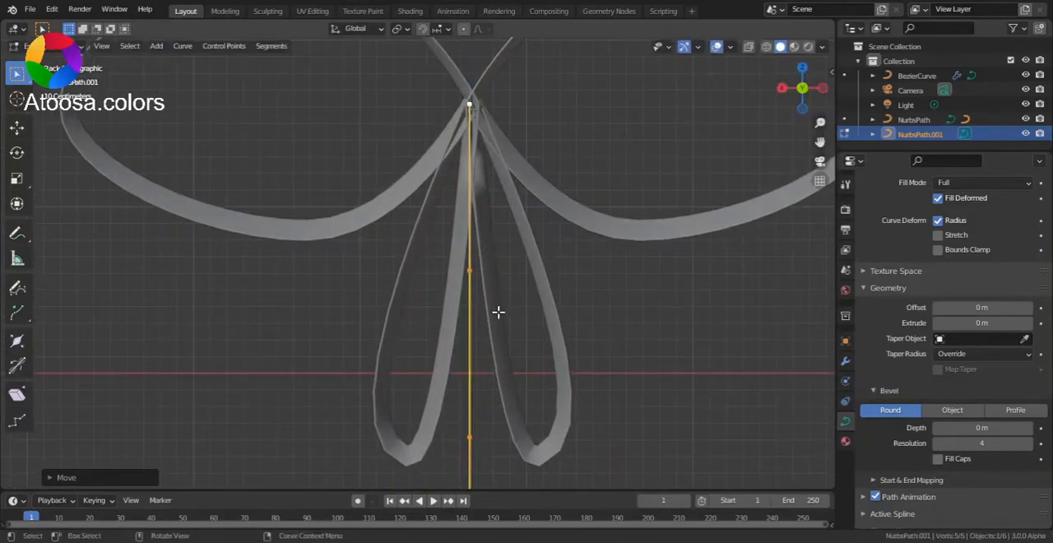
left_click_drag(787, 94, 448, 197)
key("g")
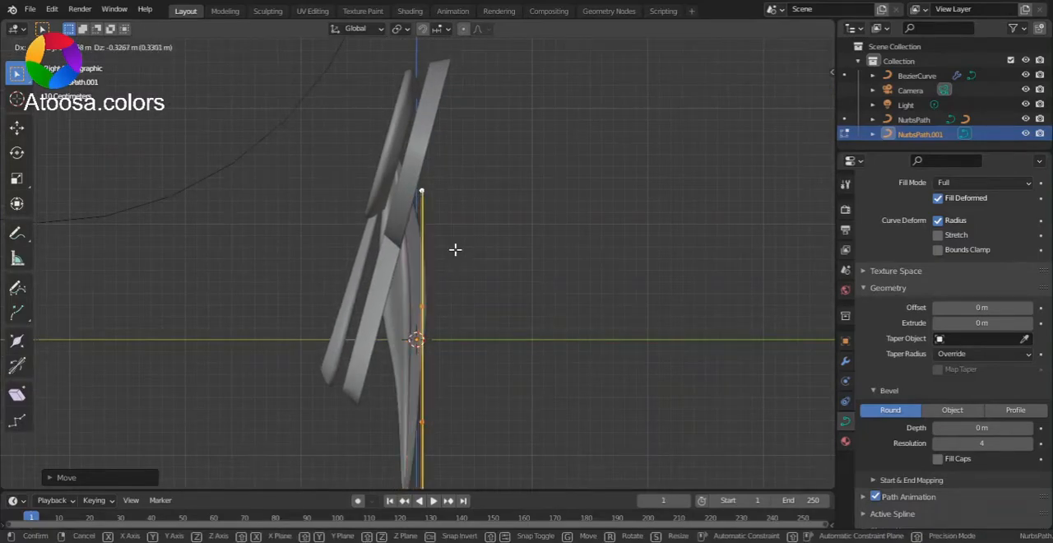
right_click(457, 245)
Turn on X-ray display and leave edit mode on the path
key("alt+z")
scroll(455, 223, "up", 3)
scroll(456, 223, "down", 3)
mouse_move(461, 220)
middle_mouse_down()
mouse_move(511, 257)
mouse_move(468, 233)
middle_mouse_up()
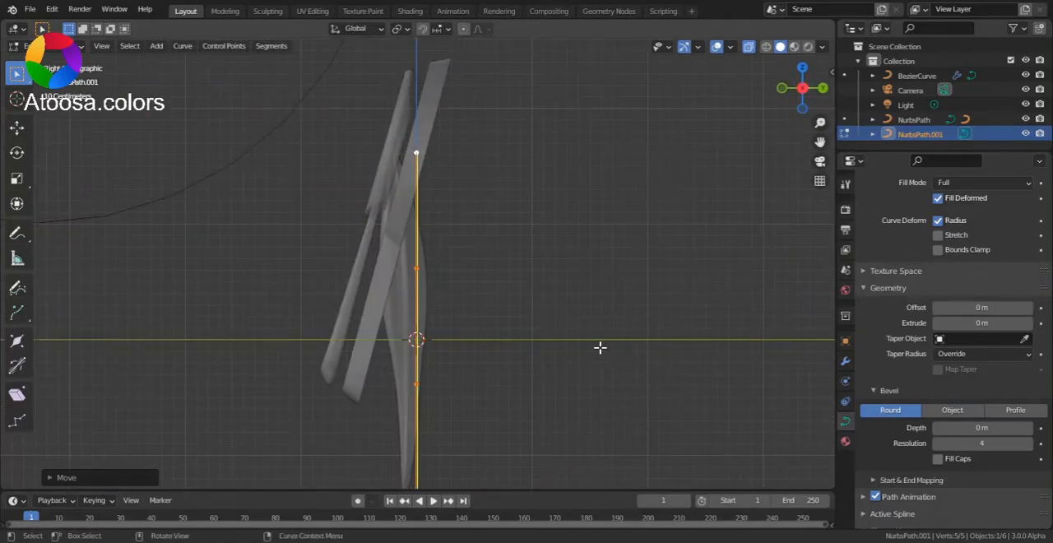
mouse_move(588, 277)
middle_mouse_down()
mouse_move(639, 291)
mouse_move(660, 324)
mouse_move(736, 346)
mouse_move(616, 288)
mouse_move(571, 293)
mouse_move(597, 291)
middle_mouse_up()
key("Tab")
Edit the new bow curve and shrink the radius of its control points at the knot so the ribbon narrows there
left_click(415, 194)
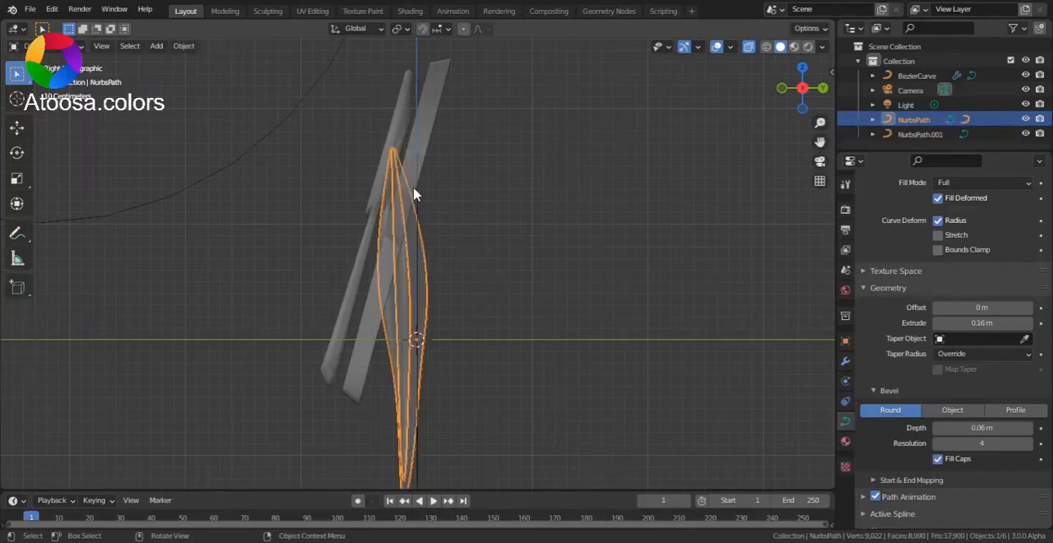
left_click(430, 148)
middle_click_drag(430, 149, 529, 217, "alt")
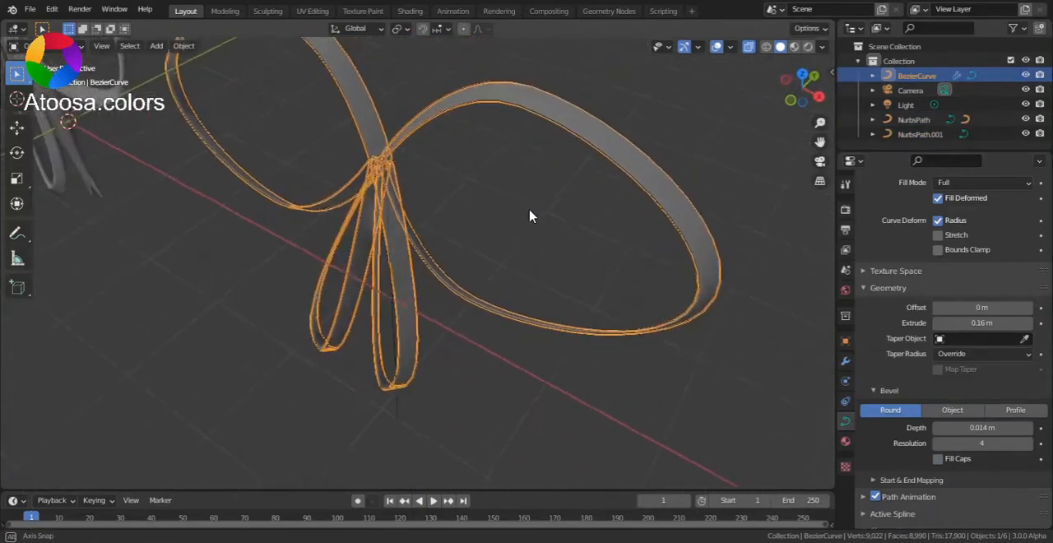
key("Tab")
scroll(369, 147, "up", 2)
left_click(355, 99)
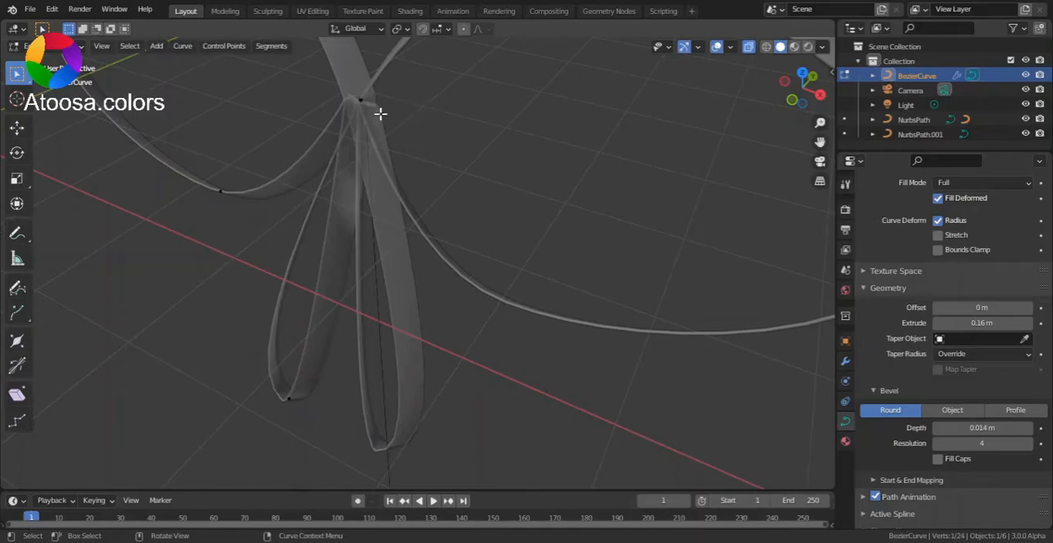
left_click_drag(337, 85, 377, 123)
middle_click_drag(423, 156, 529, 277, "shift")
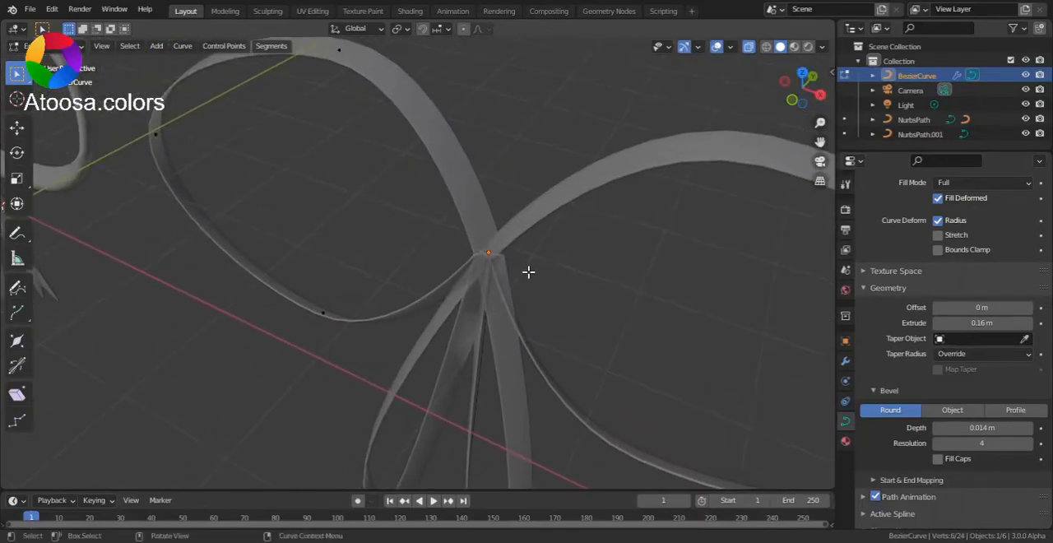
scroll(529, 277, "up", 3)
key("s")
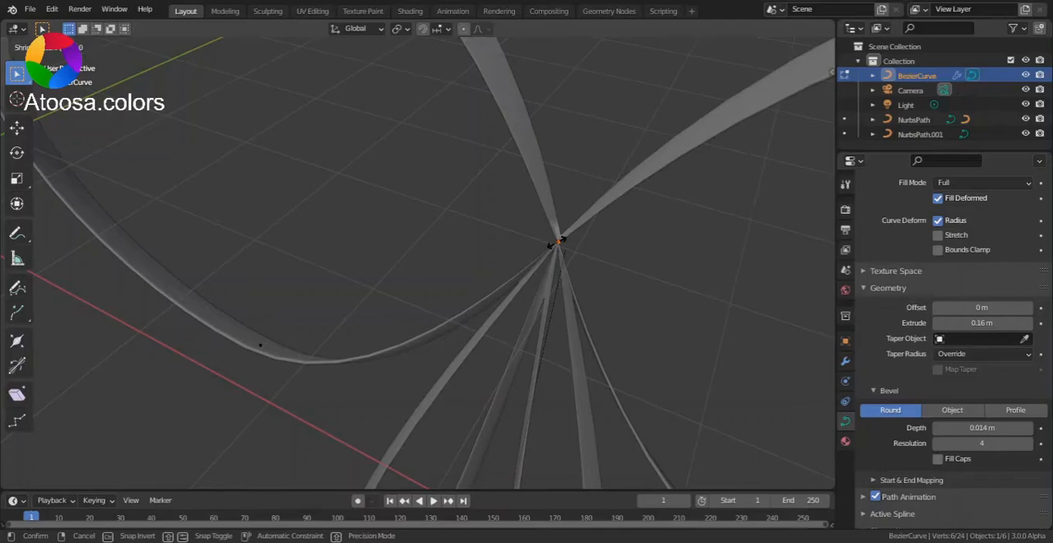
left_click(556, 242)
scroll(578, 239, "down", 4)
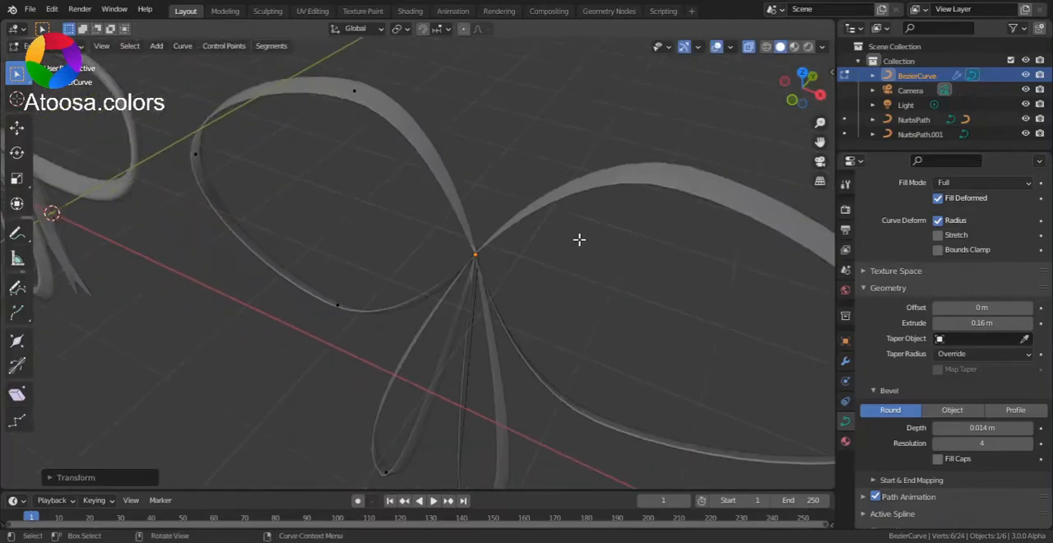
Switch the bow curve back to object mode
key("ctrl+Tab")
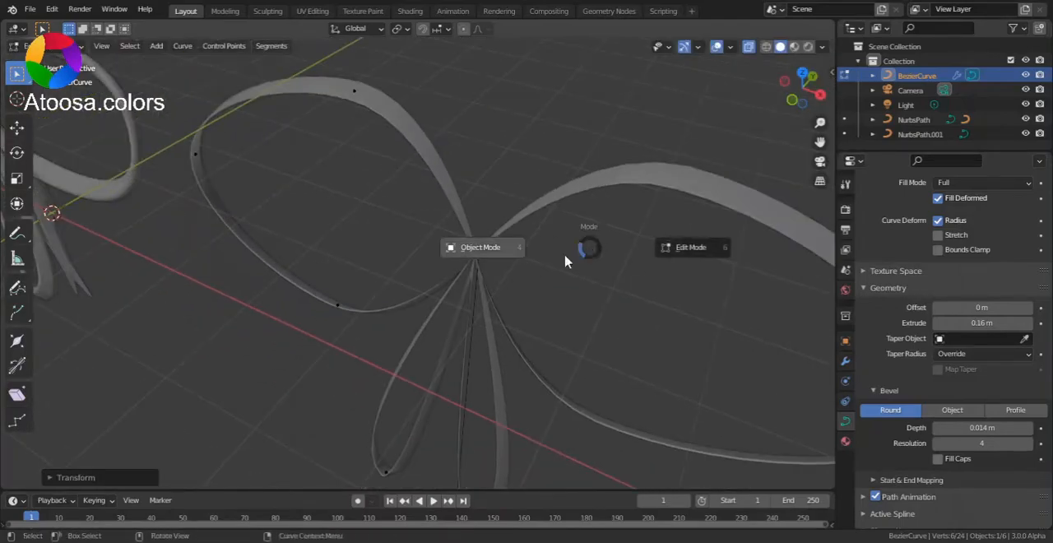
left_click(489, 276)
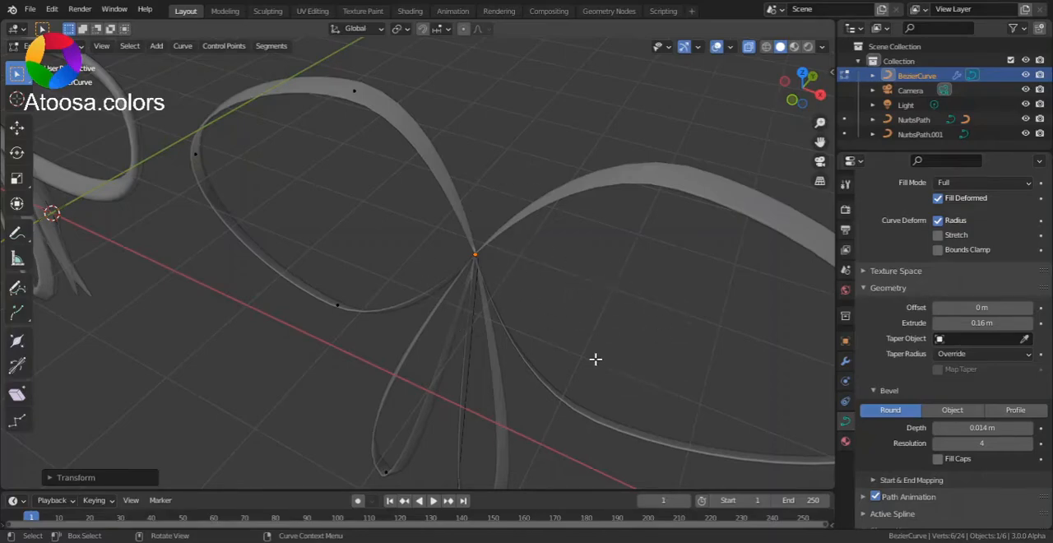
key("ctrl+Tab")
left_click(533, 298)
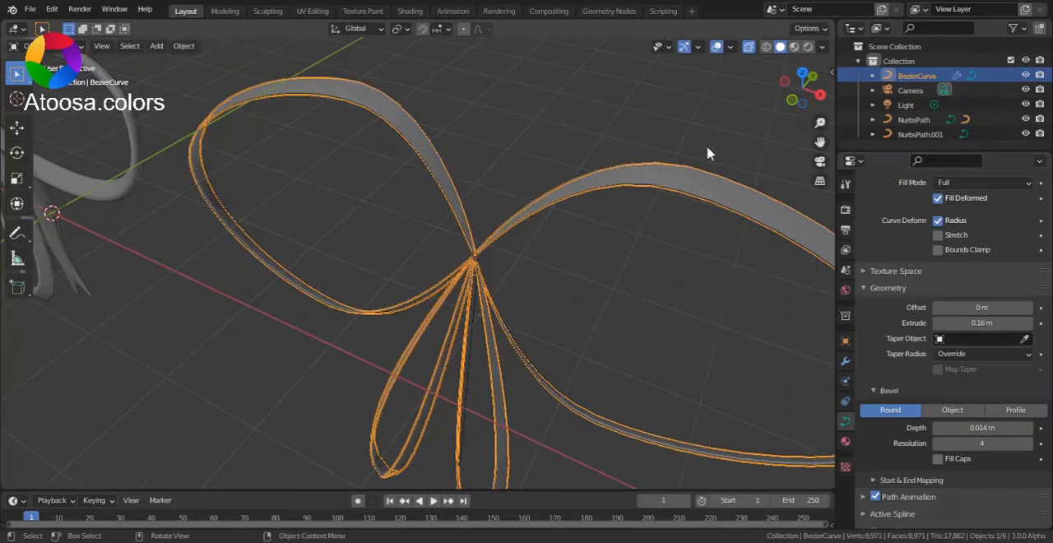
Edit the vertical path and move its top control point exactly onto the bow's knot
left_click(820, 94)
middle_click_drag(464, 300, 498, 307)
left_click(421, 389)
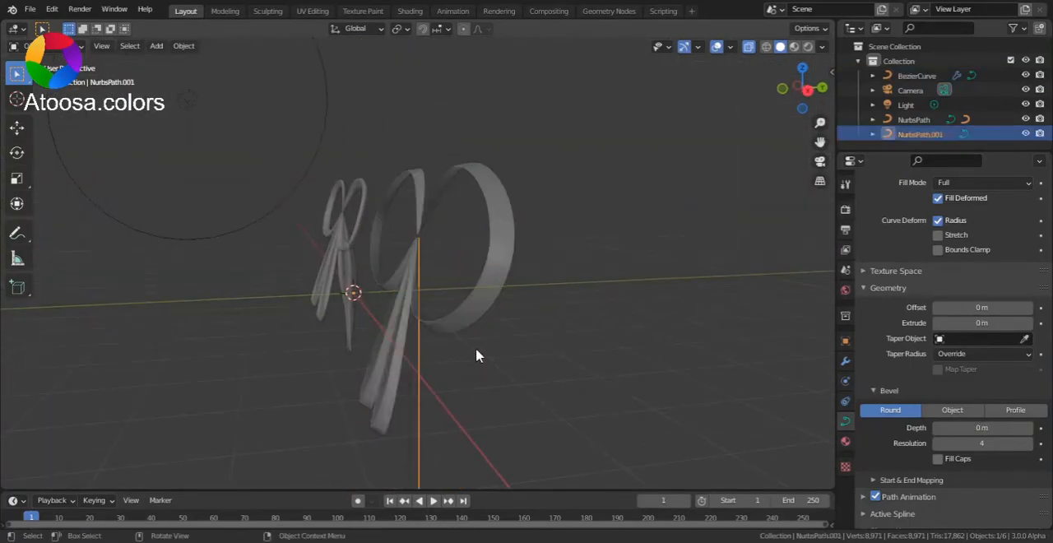
left_click(822, 87)
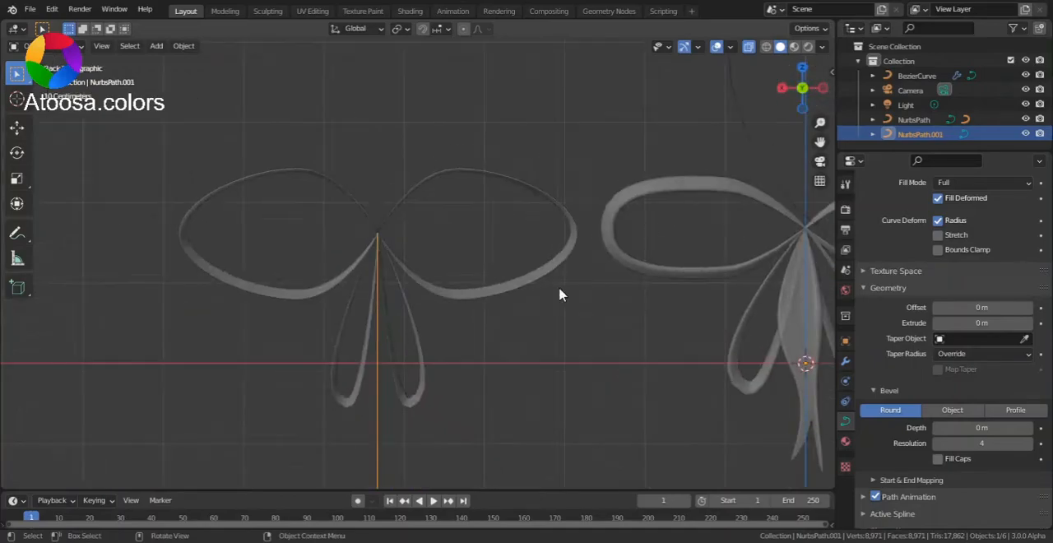
scroll(333, 356, "up", 3)
scroll(365, 267, "up", 2)
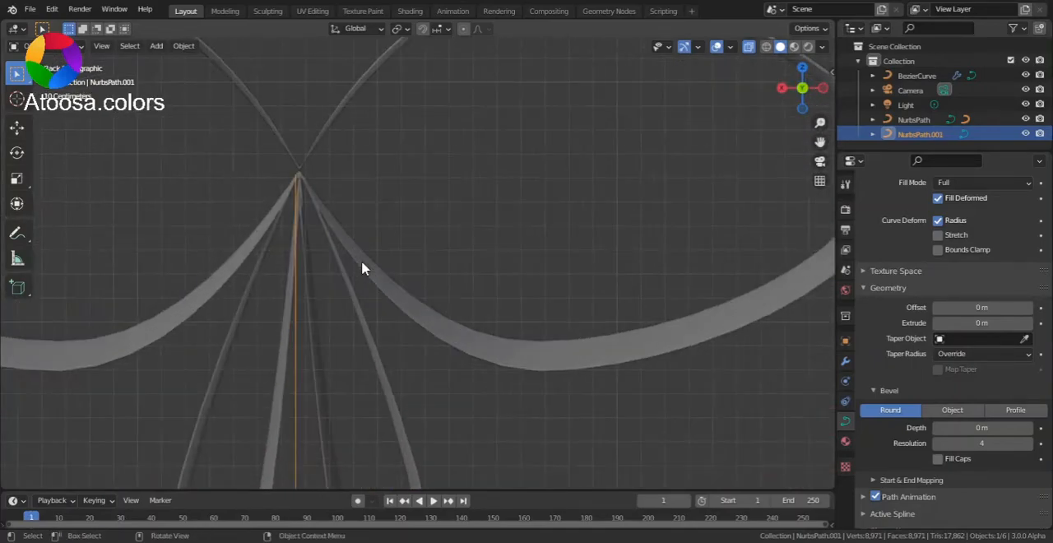
scroll(378, 329, "up", 3)
key("Tab")
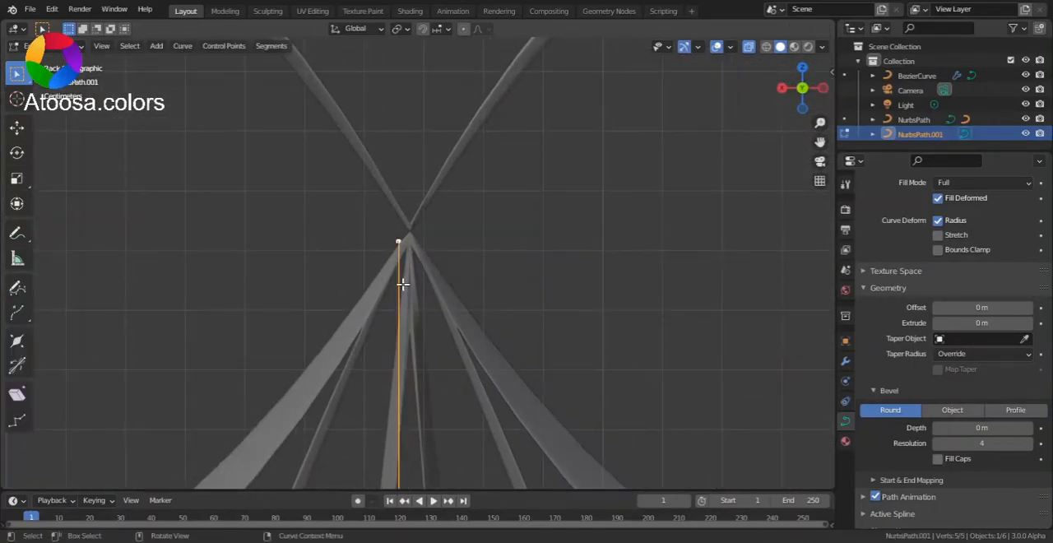
key("g")
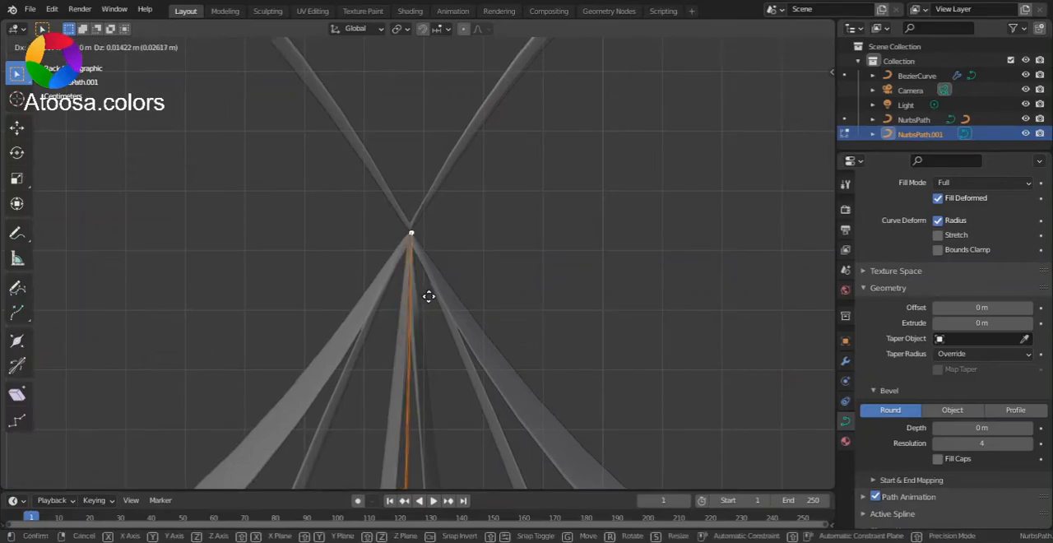
left_click(430, 295)
Move the path's remaining control points alternately to either side and raise the lowest one to shape a wavy tail
scroll(439, 292, "down", 10)
scroll(467, 321, "down", 3)
left_click(414, 321)
key("g")
left_click(455, 339)
left_click(418, 399)
key("g")
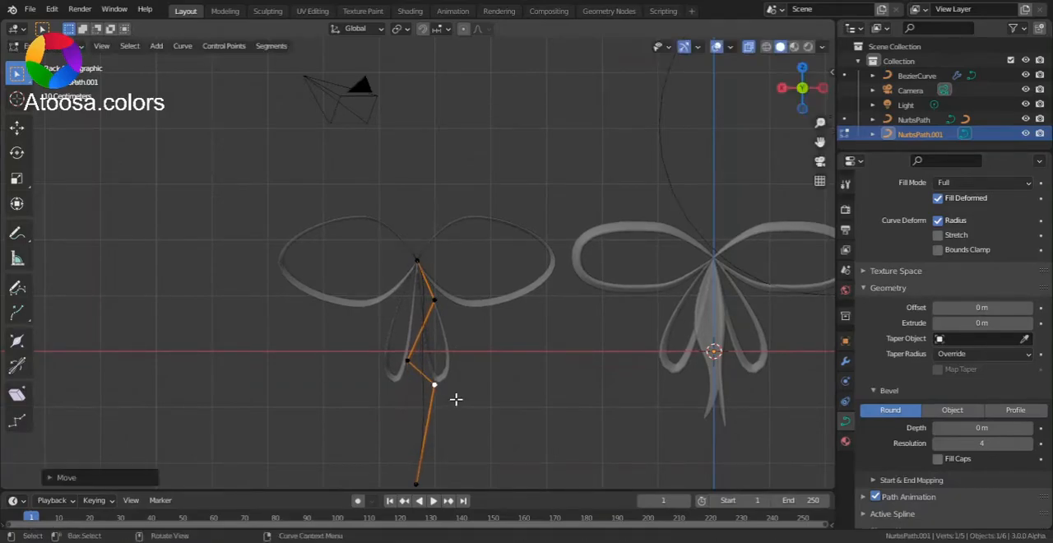
left_click(433, 426)
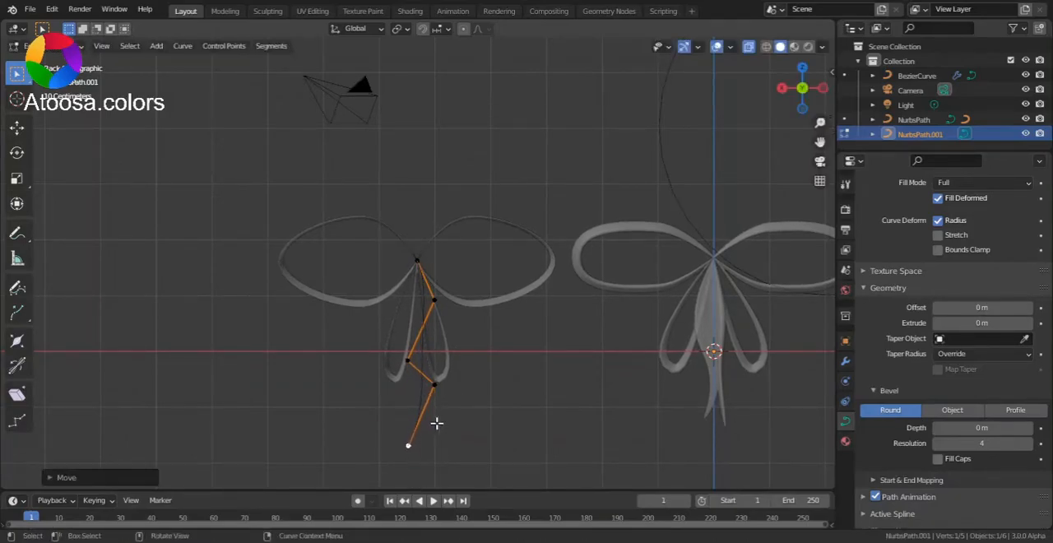
Duplicate all of the wavy path's control points in place and move the copy's second point to the opposite side
key("a")
key("shift+d")
right_click(480, 301)
left_click(436, 302)
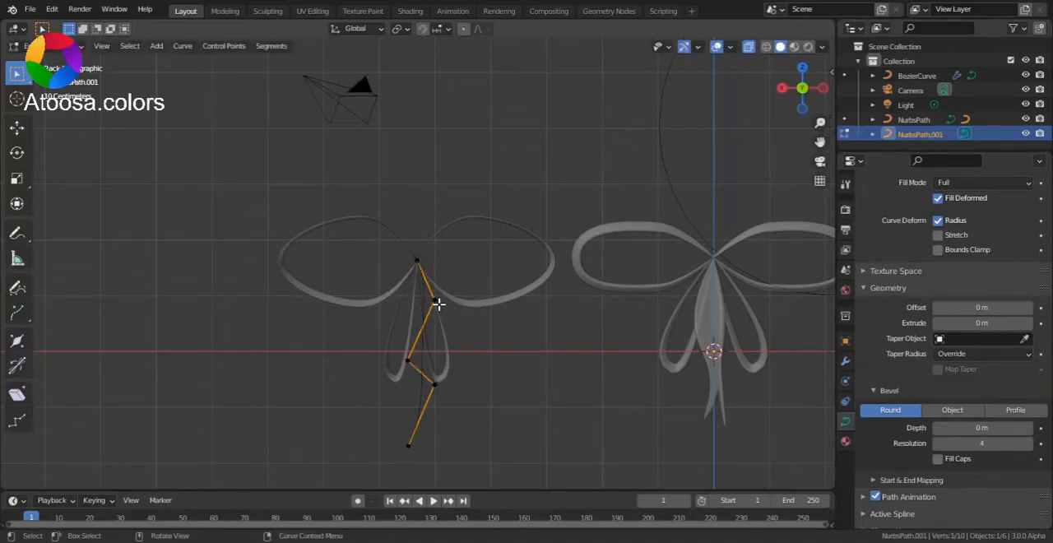
key("g")
left_click(423, 322)
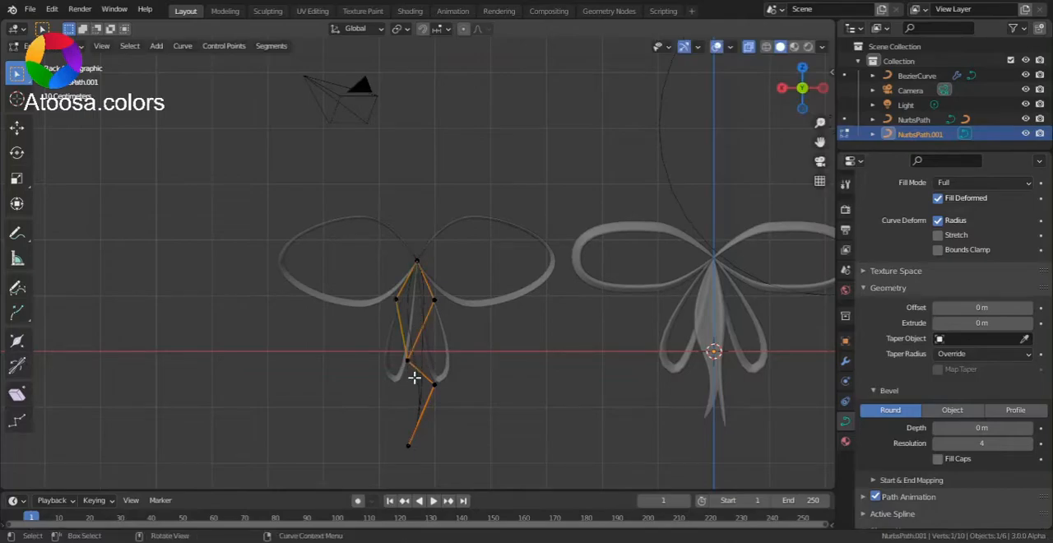
Reposition the copy's remaining control points to shape a second, shorter tail, and return to object mode
key("g")
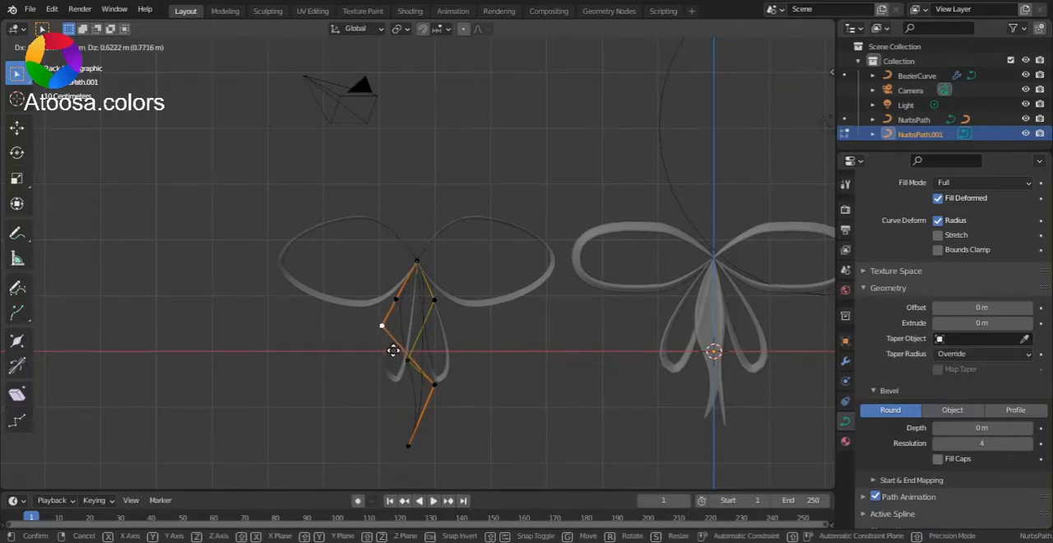
left_click(426, 321)
left_click(419, 452)
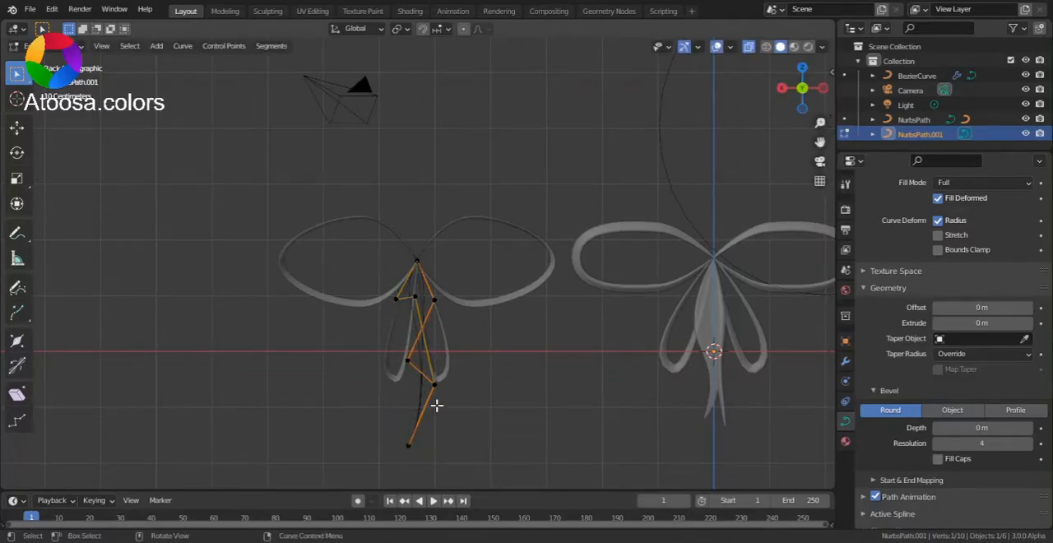
key("g")
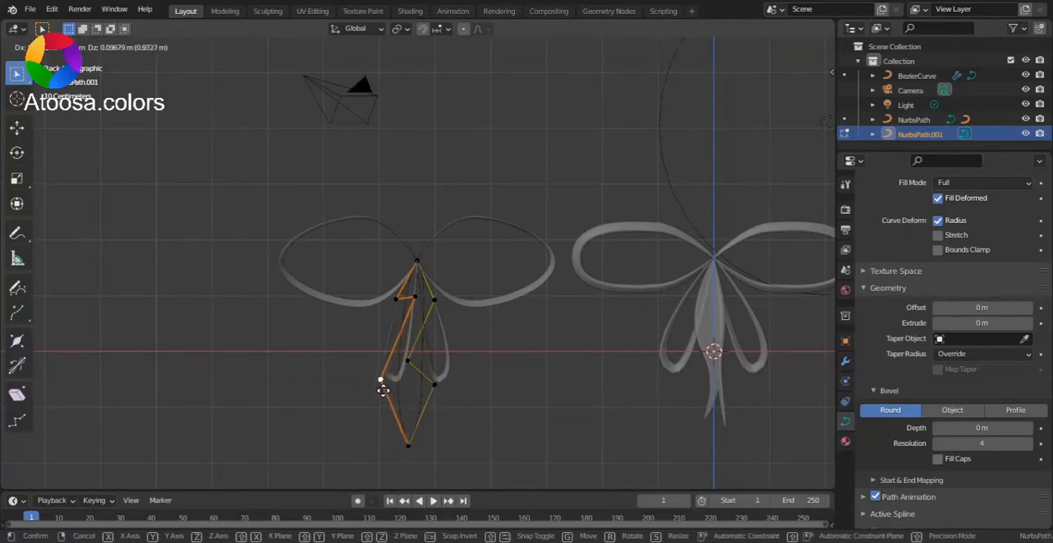
left_click(384, 338)
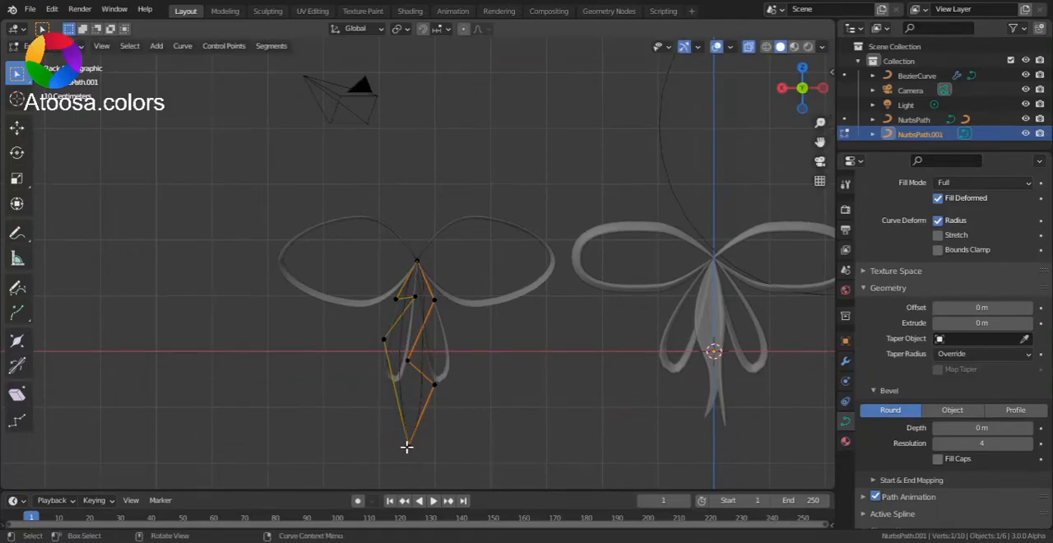
key("g")
left_click(418, 406)
key("Tab")
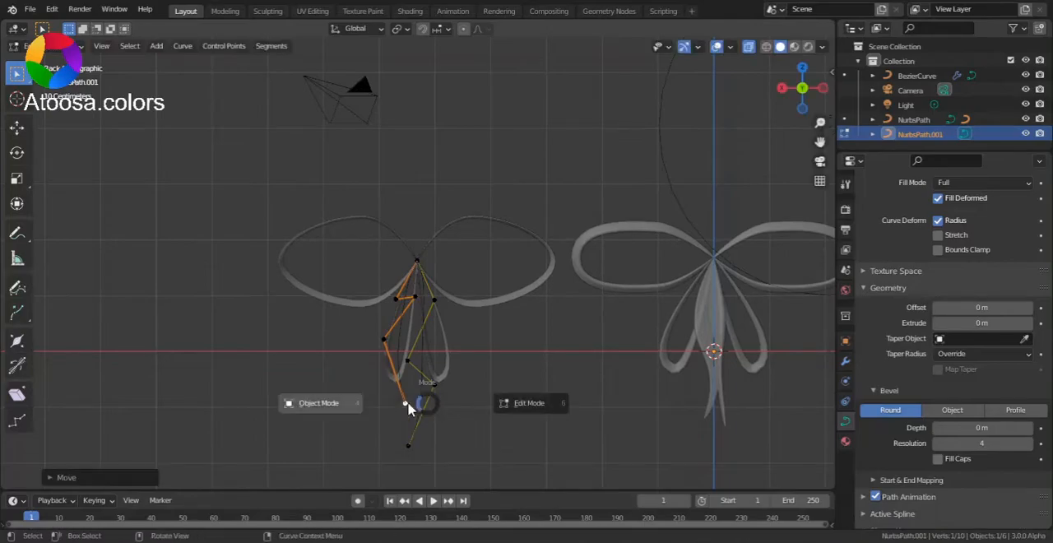
left_click(409, 409)
Give the two tails a round bevel with a depth of 0.081 m
scroll(436, 385, "up", 6)
scroll(423, 390, "down", 3)
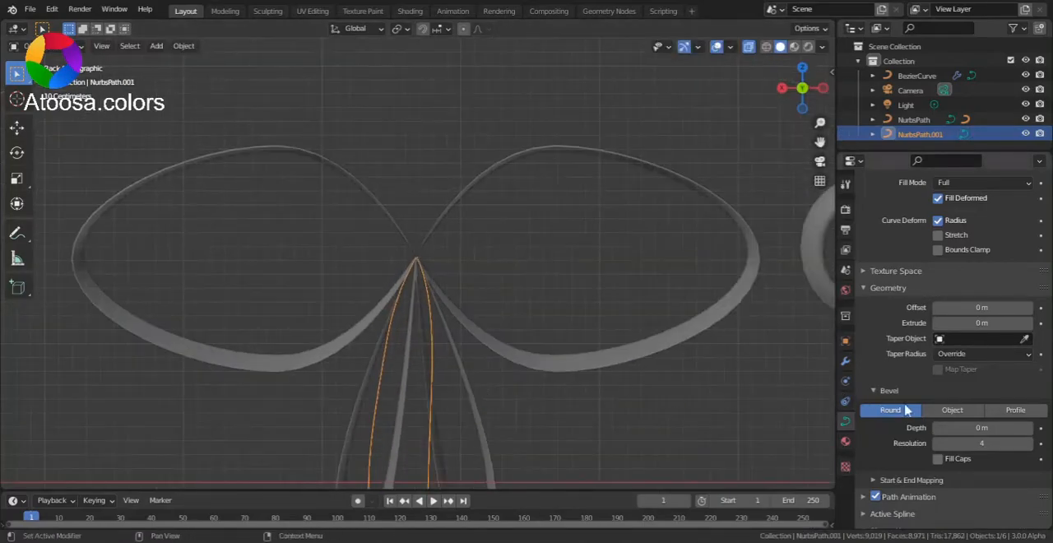
left_click_drag(967, 426, 1018, 427)
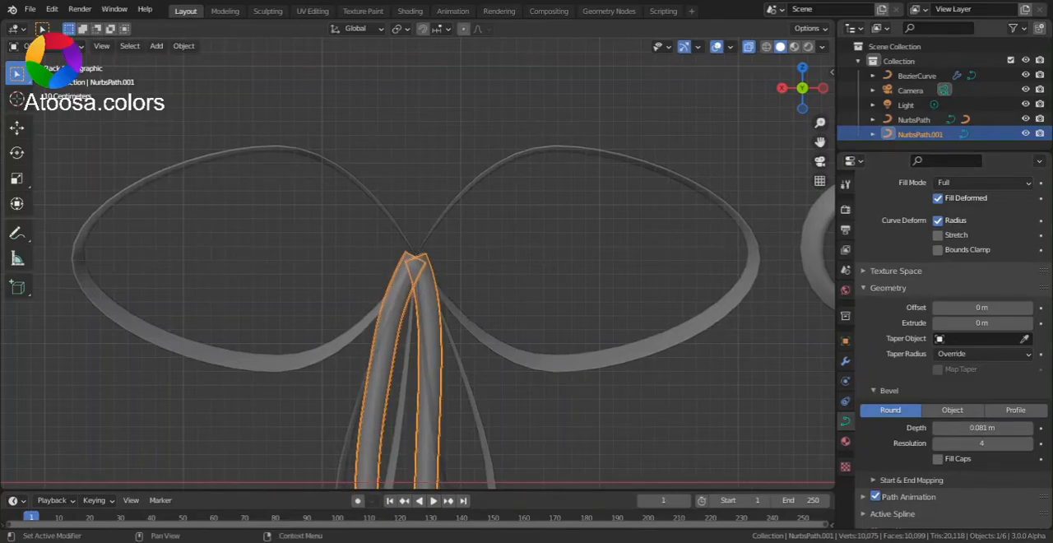
Edit the tails and shrink the radius of both top control points so the tails taper into the knot
scroll(629, 283, "up", 2)
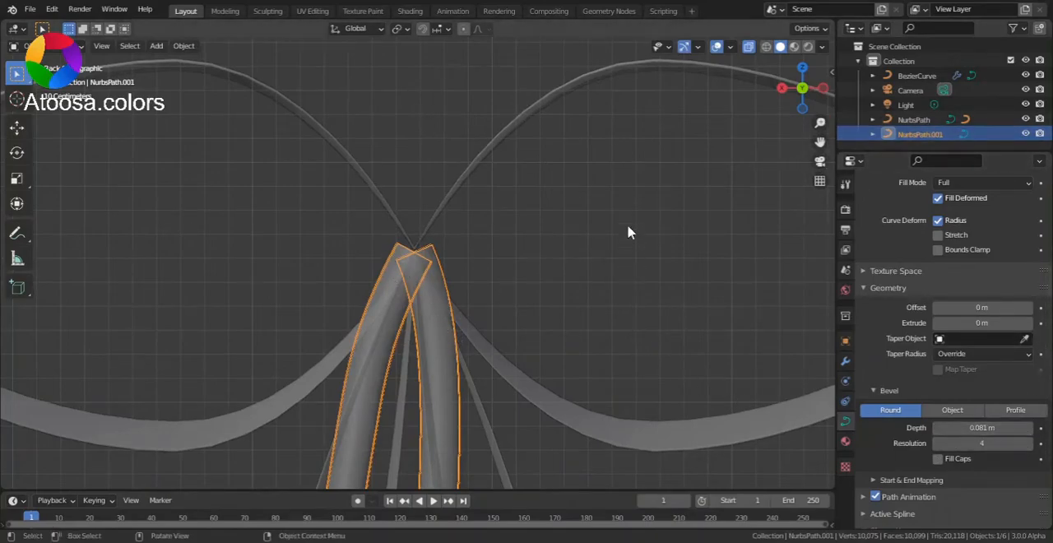
scroll(550, 304, "up", 1)
key("Tab")
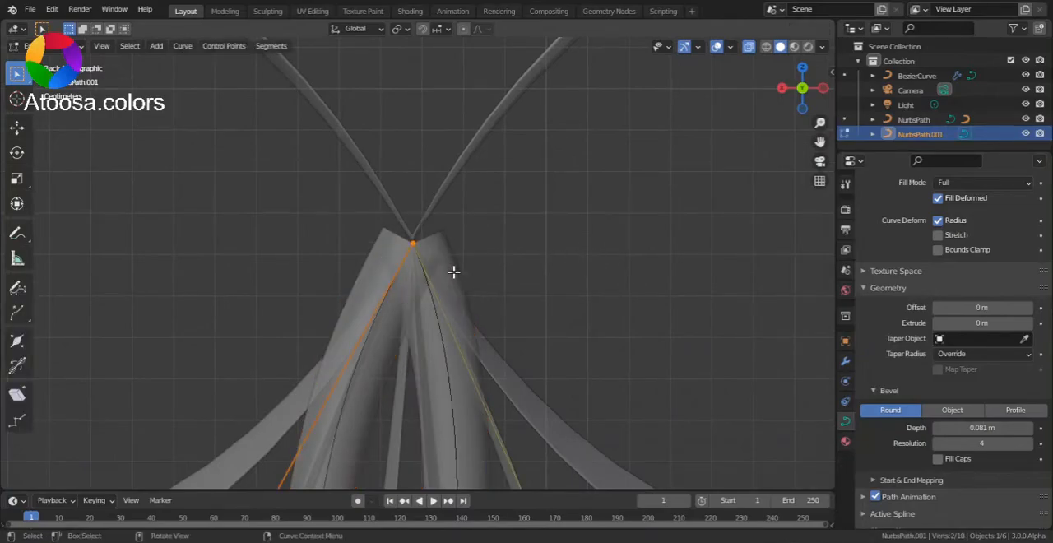
middle_click_drag(453, 223, 310, 179)
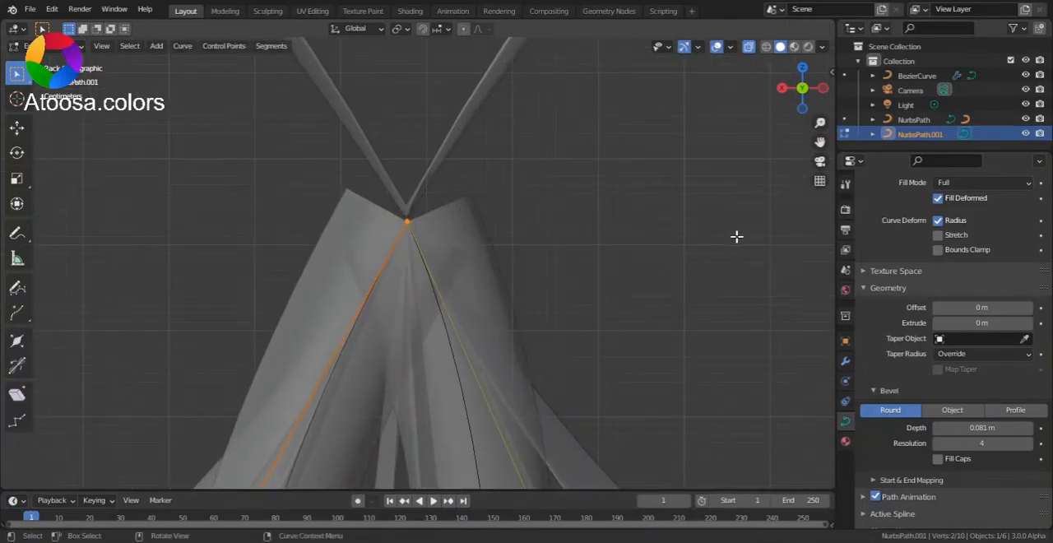
key("alt+s")
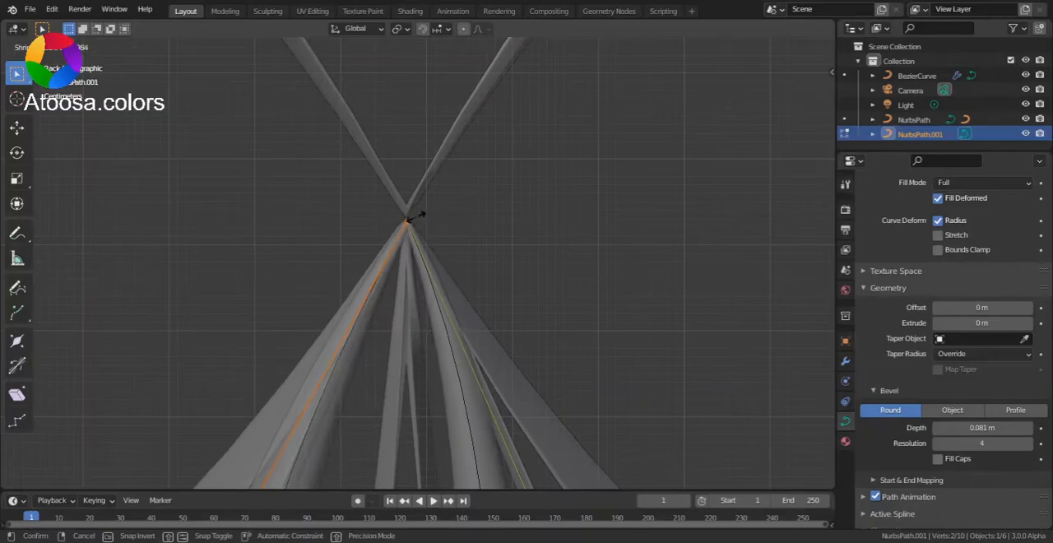
left_click(416, 216)
scroll(539, 186, "down", 5)
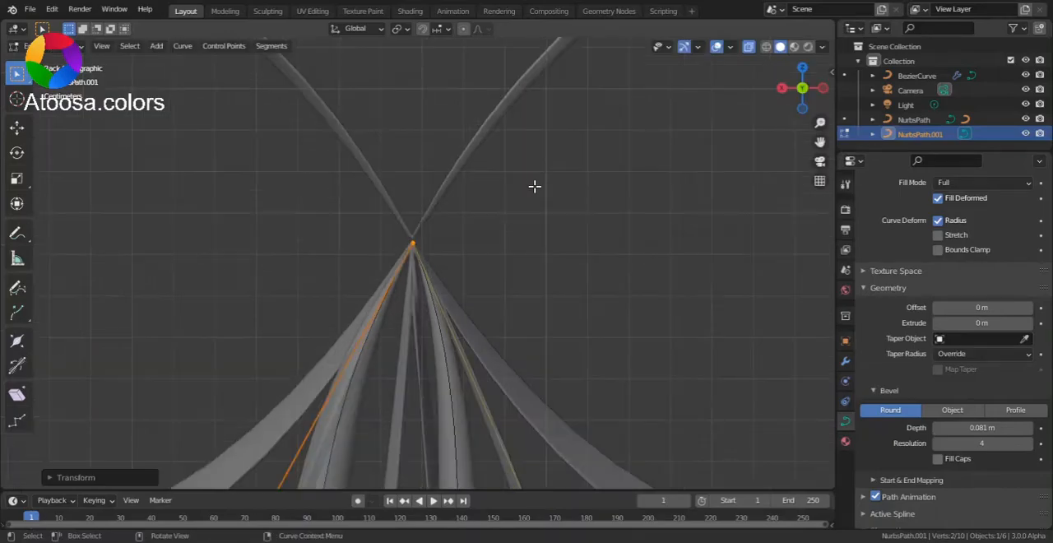
Select the lowest control point of each tail and set their radius to 0
middle_click_drag(552, 185, 607, 34, "shift")
scroll(490, 358, "up", 1)
scroll(490, 358, "up", 2)
left_click_drag(454, 267, 555, 448)
key("alt+s")
type("0")
key("Return")
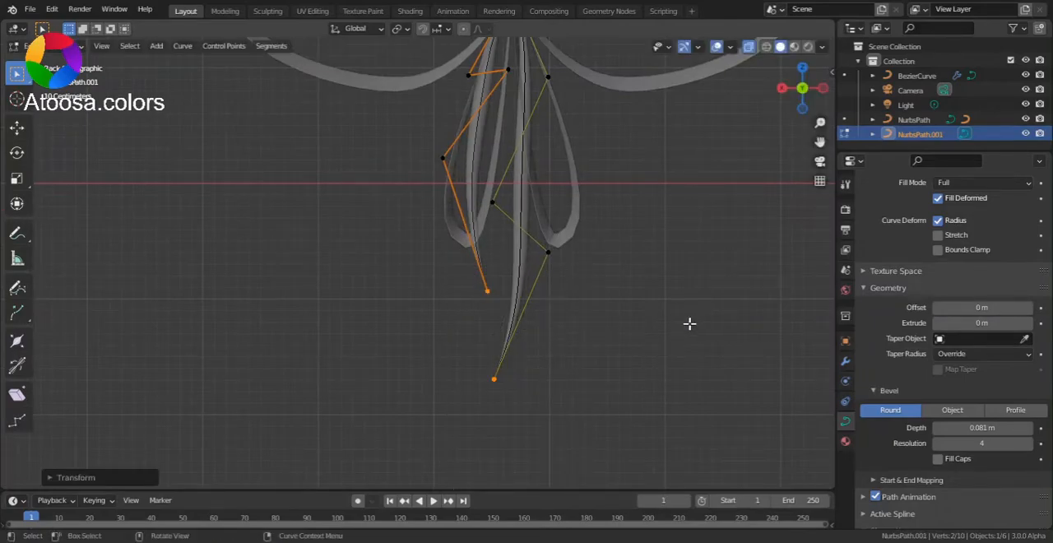
Flatten the tails into ribbons with an extrude of 0.14 m and a bevel depth of 0.011 m, and return to object mode
scroll(693, 321, "up", 3)
middle_click_drag(653, 347, 657, 220)
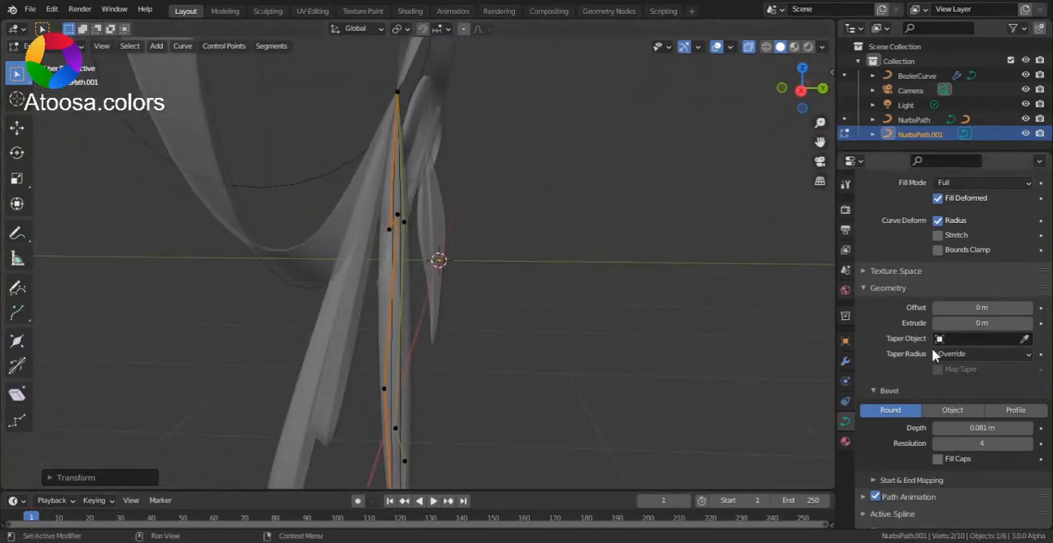
left_click_drag(960, 323, 1017, 323)
middle_click_drag(564, 233, 445, 224)
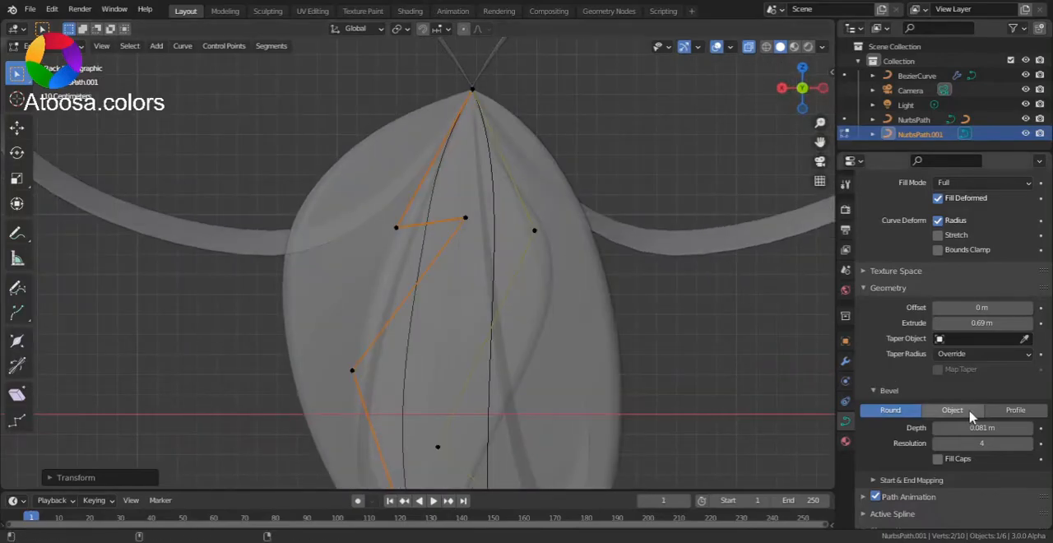
left_click_drag(1003, 322, 954, 323)
left_click_drag(995, 426, 972, 426)
middle_click_drag(667, 265, 756, 285)
key("ctrl+Tab")
left_click(645, 294)
scroll(634, 289, "up", 10)
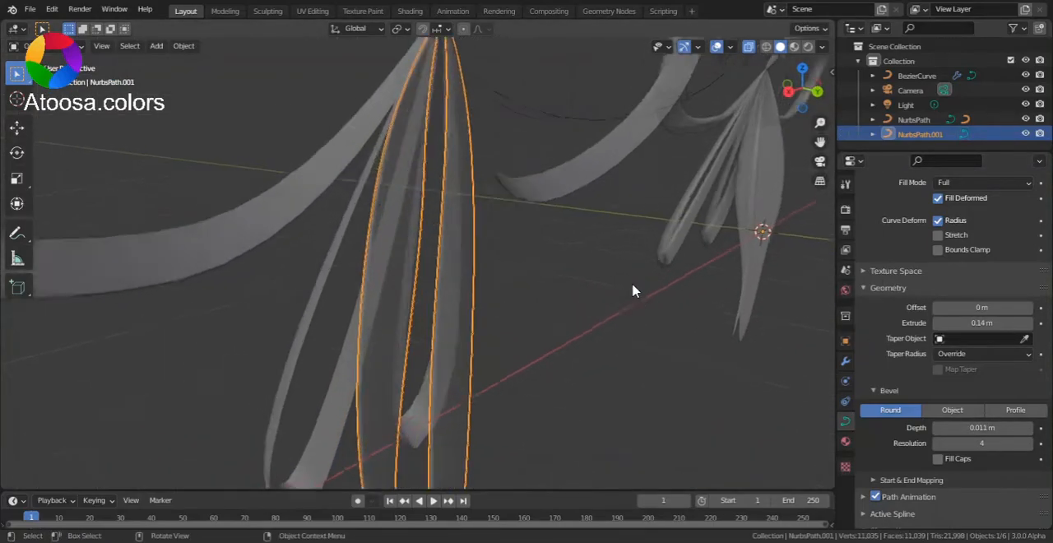
In front view, edit the tails and tilt the shorter tail's third control point to twist its ribbon
scroll(255, 265, "down", 5)
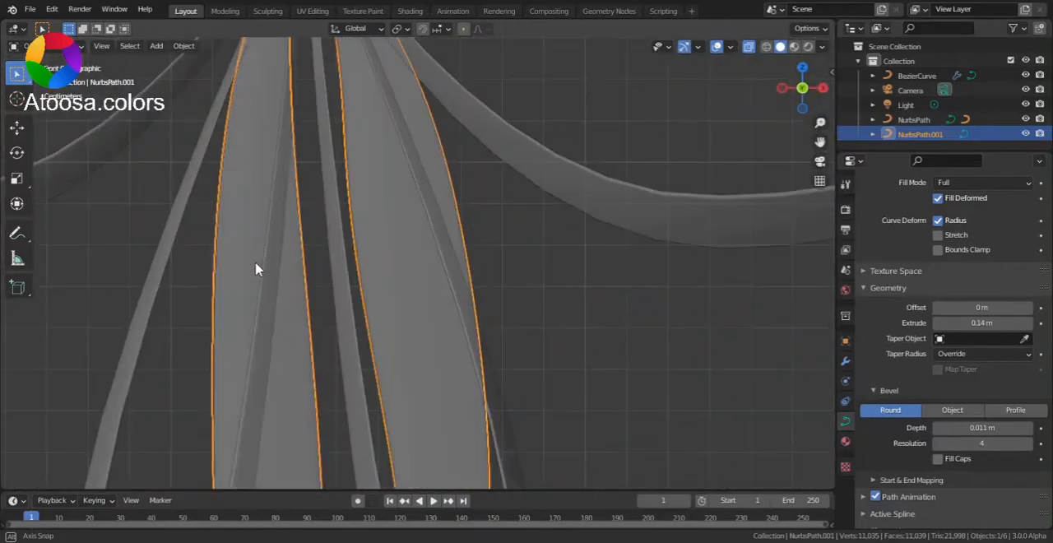
key("KP_1")
key("Tab")
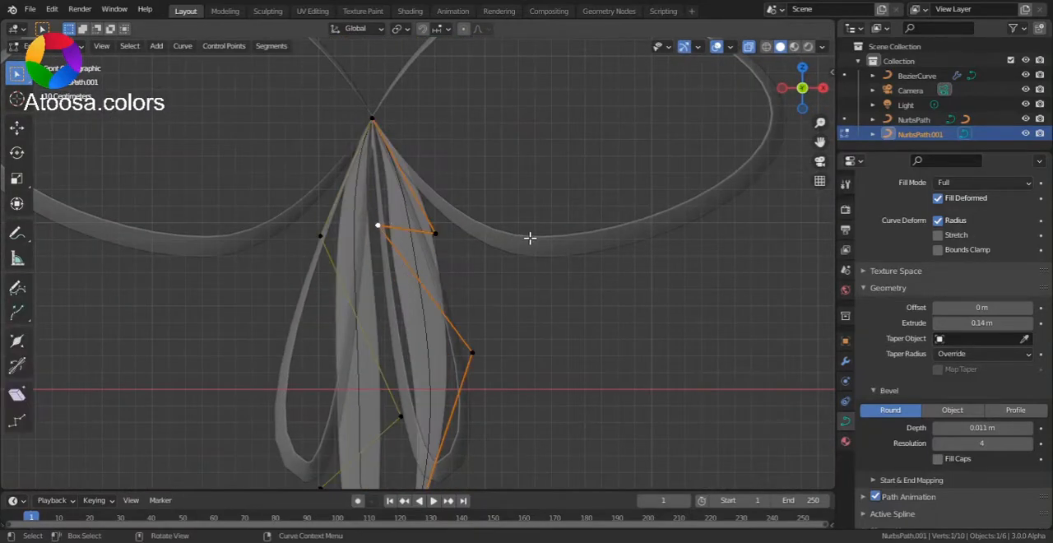
key("ctrl+t")
left_click(308, 152)
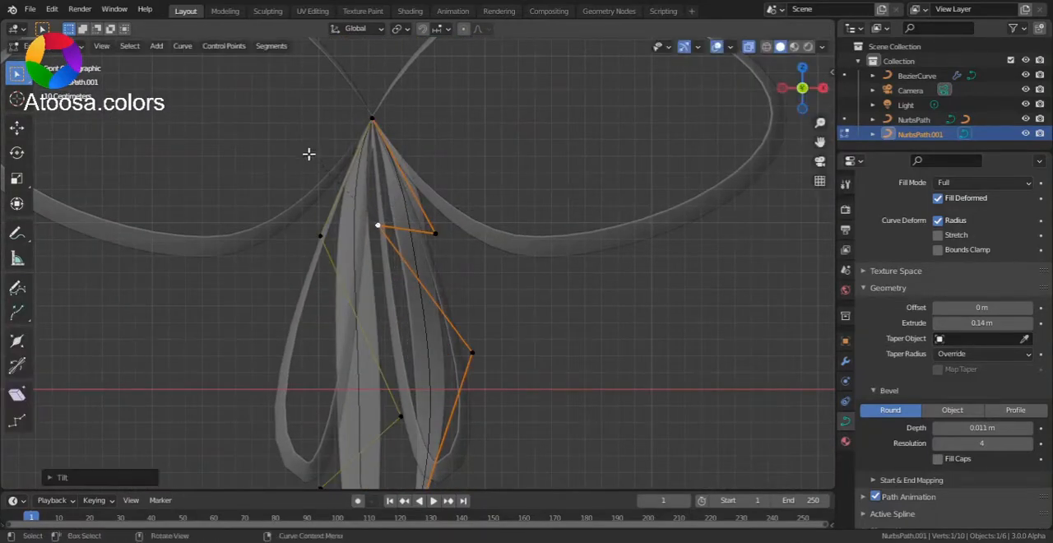
Tilt the longer tail's middle control point to twist its ribbon, and return to object mode
scroll(474, 310, "down", 4)
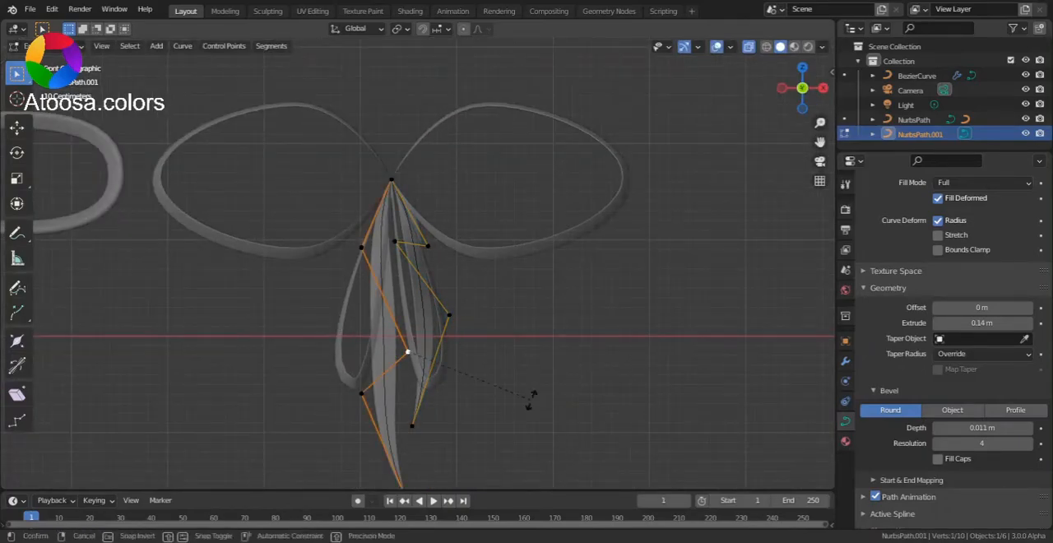
key("ctrl+t")
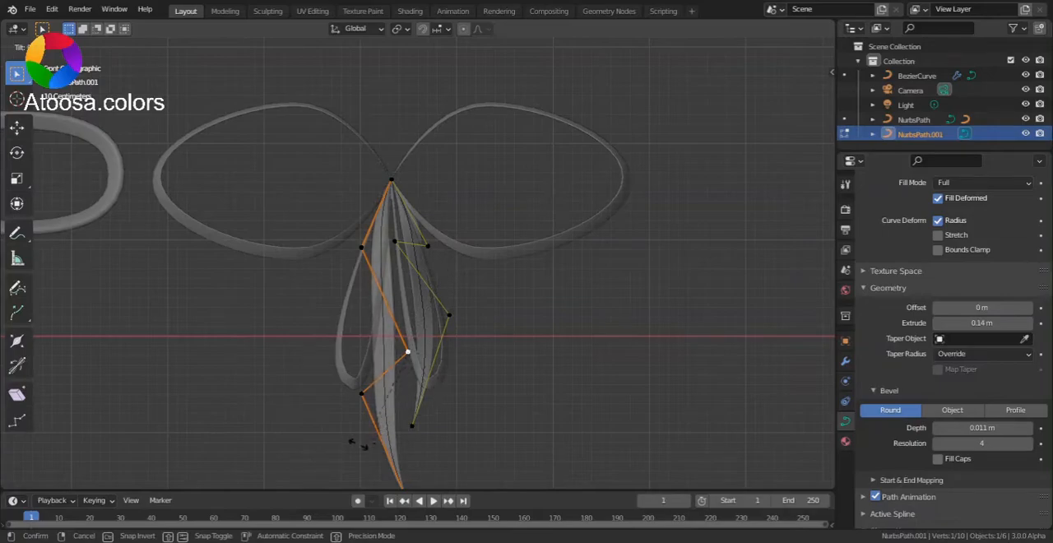
left_click(355, 443)
scroll(395, 381, "down", 3)
key("ctrl+Tab")
left_click(349, 367)
Turn off X-ray, select the large bow curve and switch the viewport to rendered shading
scroll(486, 230, "up", 4)
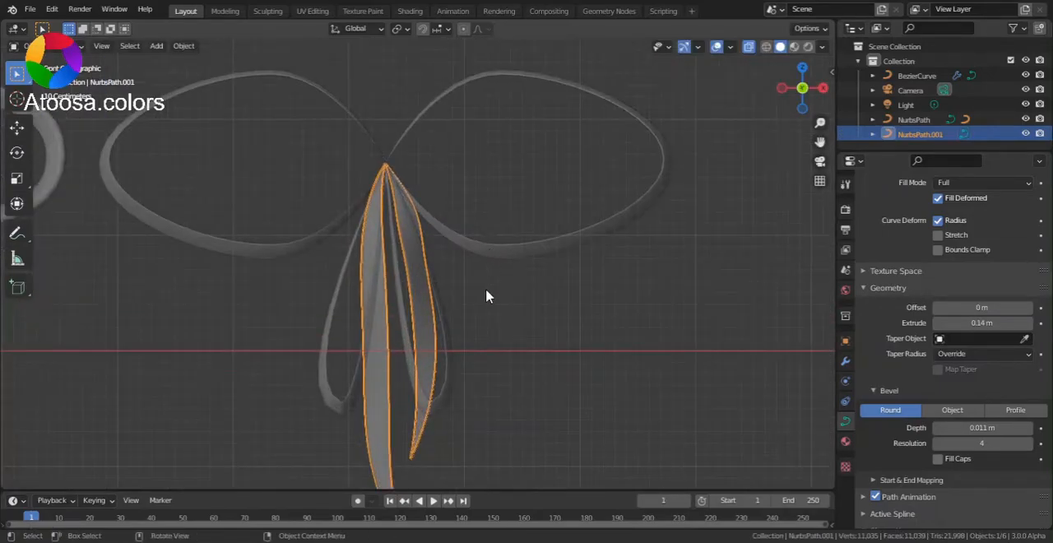
key("alt+a")
key("alt+z")
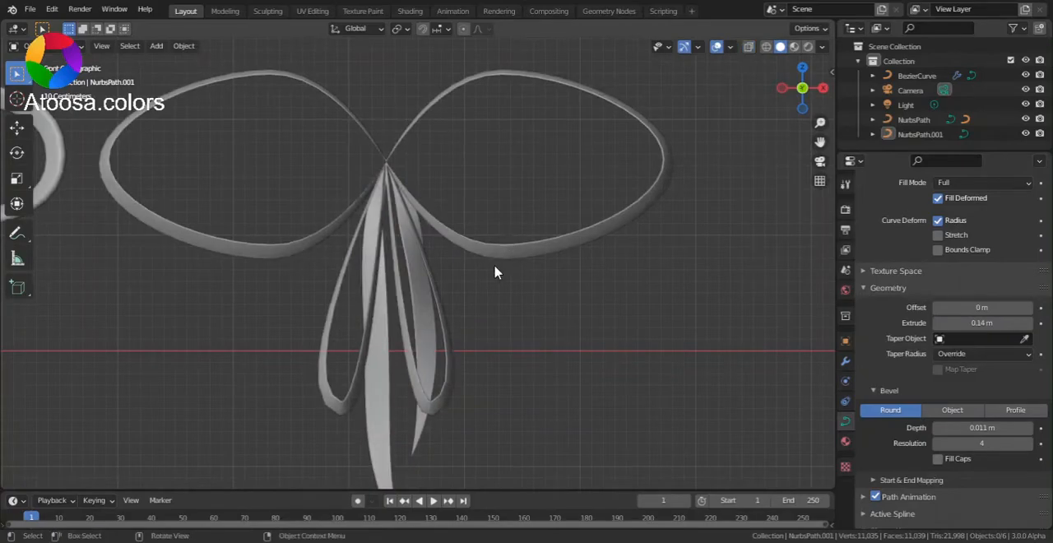
left_click(572, 224)
middle_click_drag(592, 214, 499, 237)
scroll(715, 136, "down", 4)
left_click(808, 46)
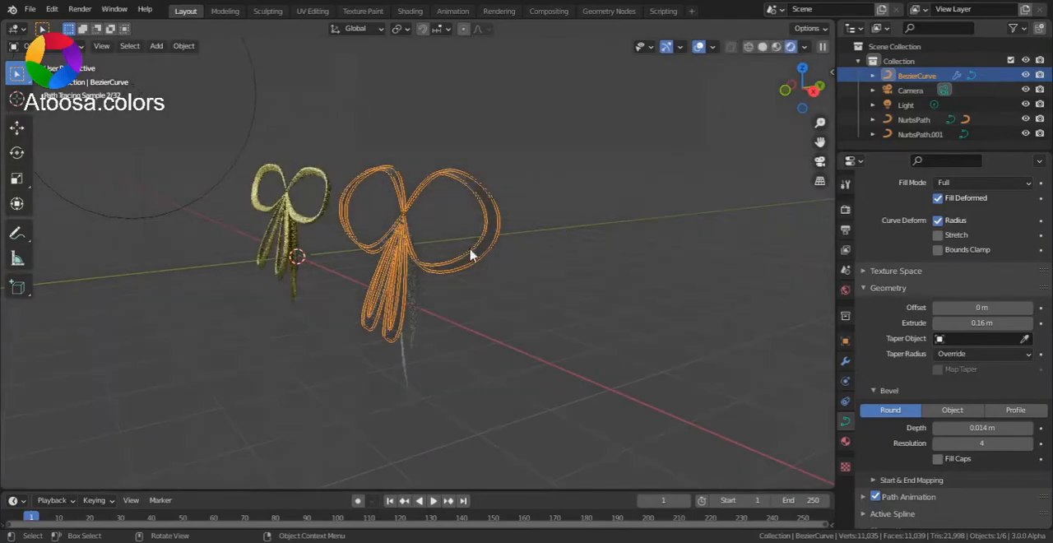
scroll(481, 251, "up", 2)
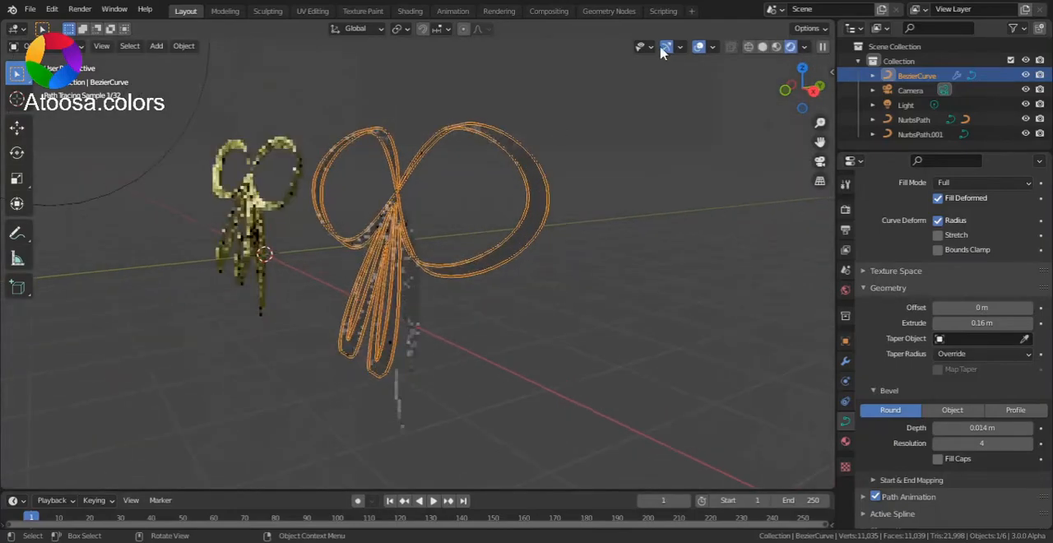
Create a new material for the bow with a bright yellow base color (hue 0.159, saturation 0.968) and metallic 1.000
left_click(844, 441)
left_click(914, 254)
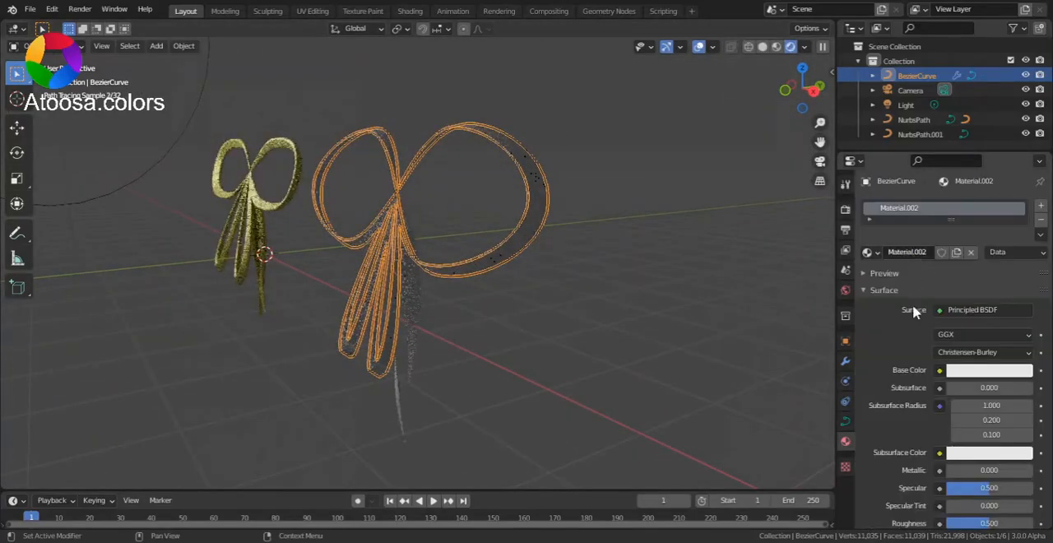
left_click(968, 372)
mouse_move(939, 264)
left_mouse_down()
mouse_move(935, 236)
mouse_move(918, 238)
left_mouse_up()
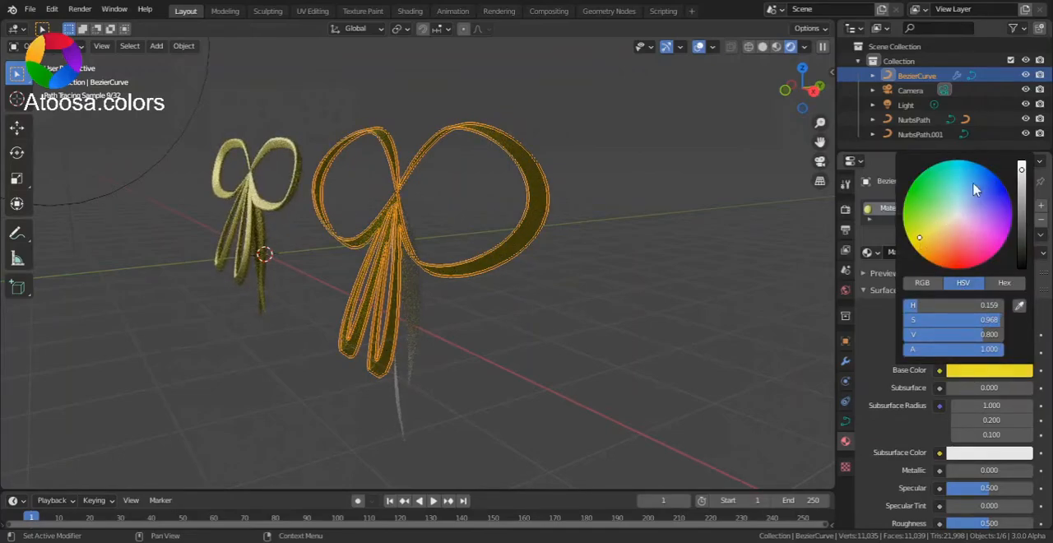
left_click_drag(1020, 171, 1020, 158)
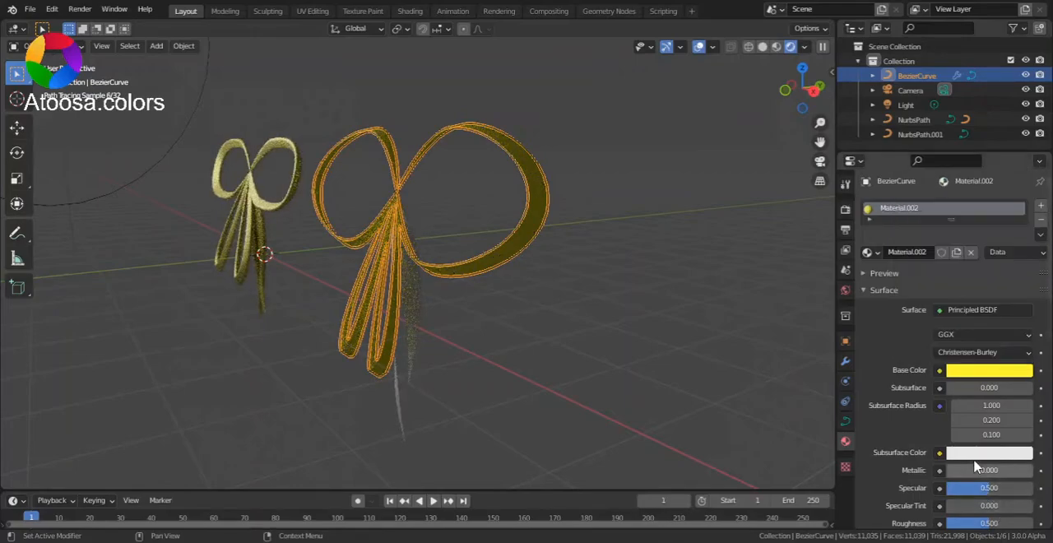
left_click_drag(958, 470, 1031, 470)
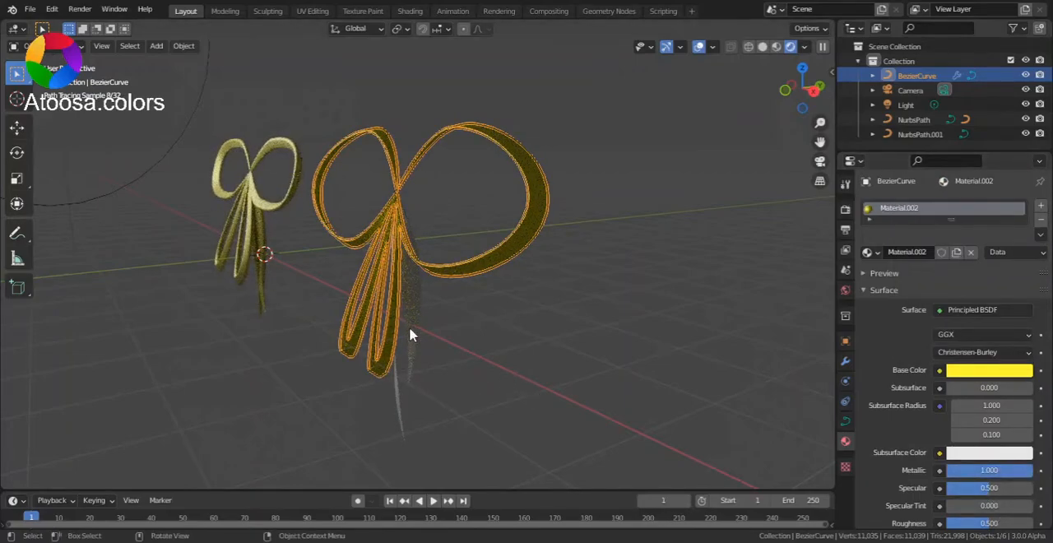
Assign the existing Material.002 to the hanging tails
left_click(452, 328)
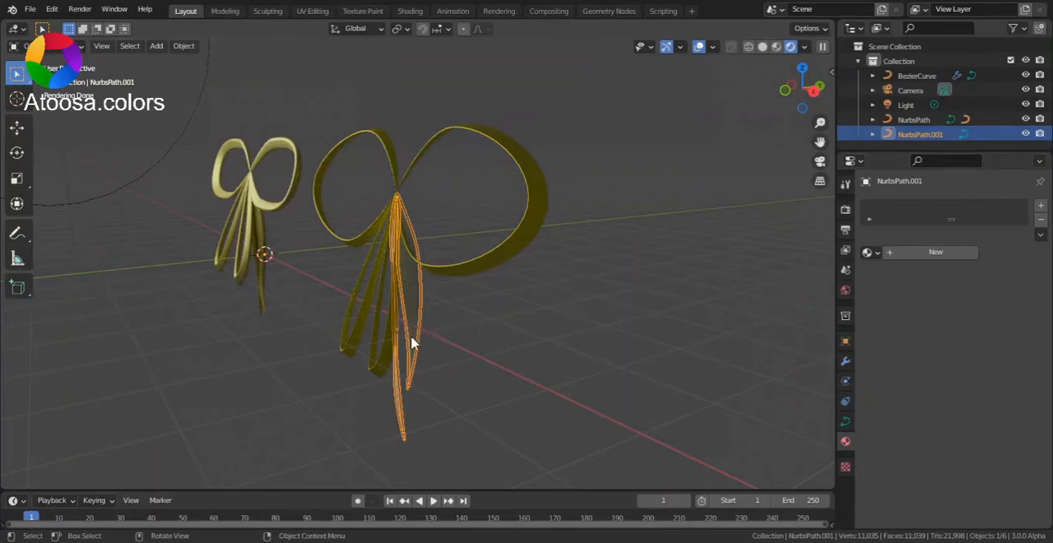
left_click(867, 252)
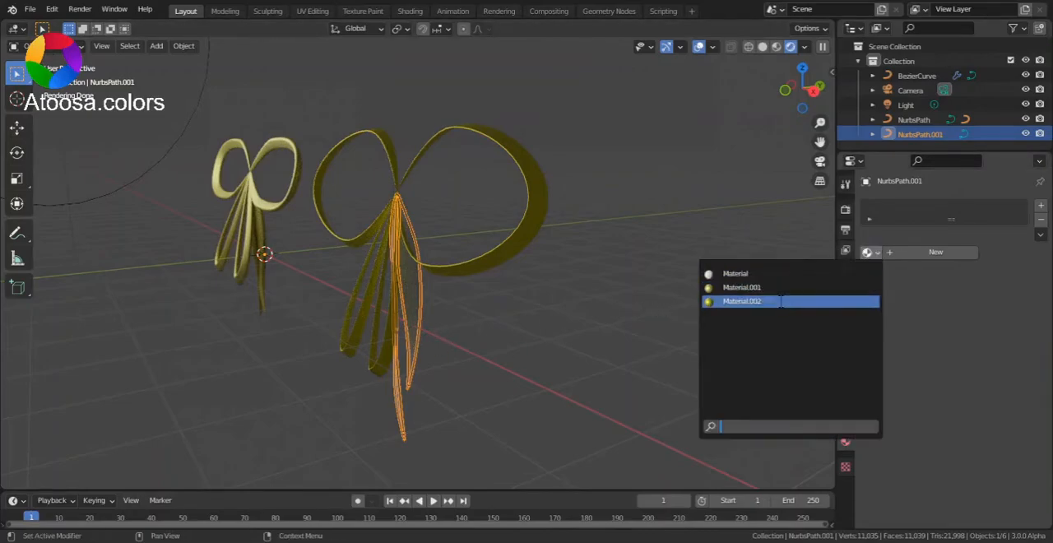
left_click(741, 303)
scroll(421, 335, "up", 4)
scroll(495, 324, "down", 3)
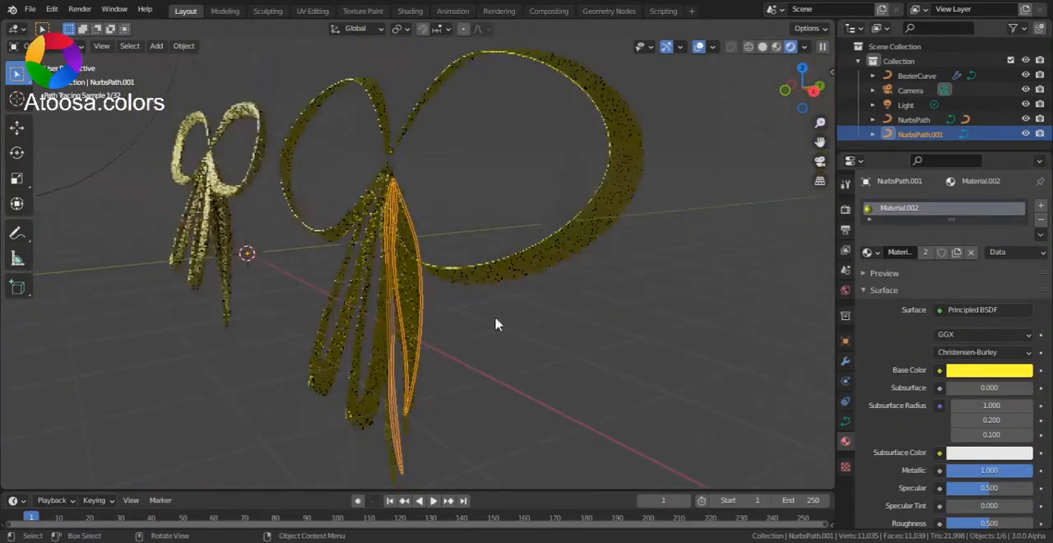
Deselect everything and switch the viewport to material preview shading
left_click(533, 342)
middle_click_drag(533, 342, 559, 316)
left_click(776, 46)
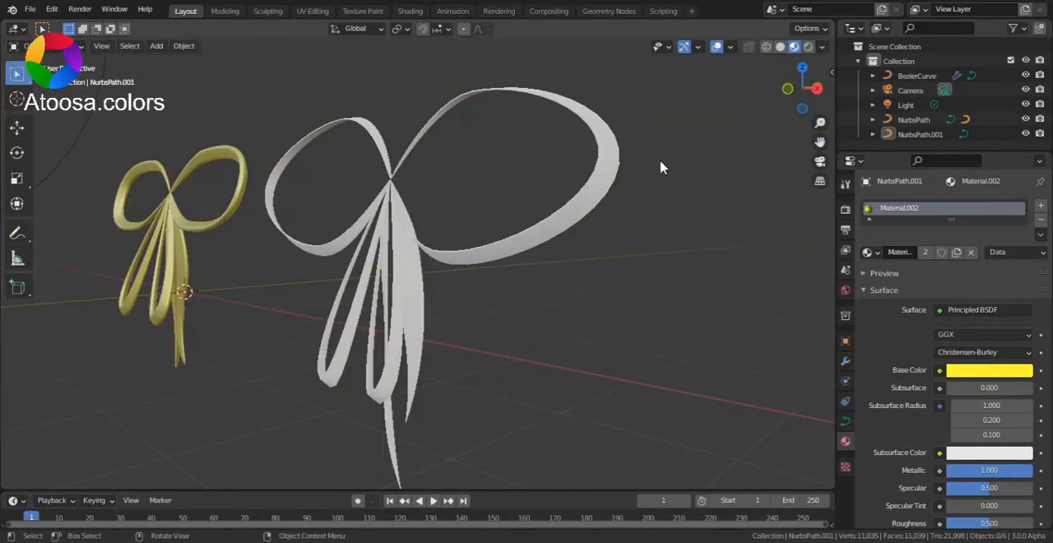
Switch the viewport to solid shading and parent the hanging tails to the large bow curve with Object (Keep Transform)
mouse_move(606, 176)
middle_mouse_down()
mouse_move(681, 174)
mouse_move(752, 228)
mouse_move(743, 206)
mouse_move(537, 195)
mouse_move(414, 223)
middle_mouse_up()
scroll(646, 198, "down", 4)
scroll(460, 199, "up", 3)
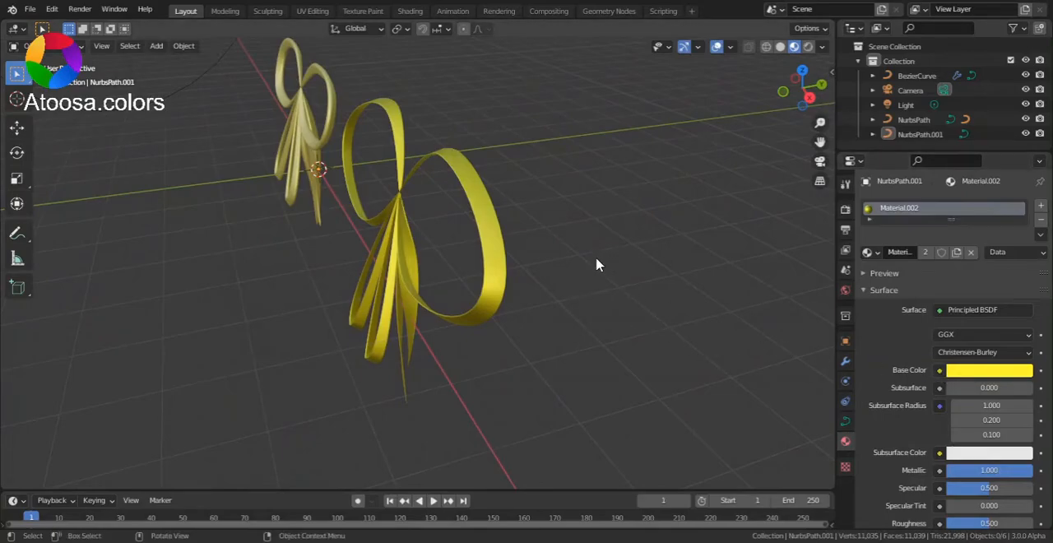
middle_click_drag(594, 252, 585, 215)
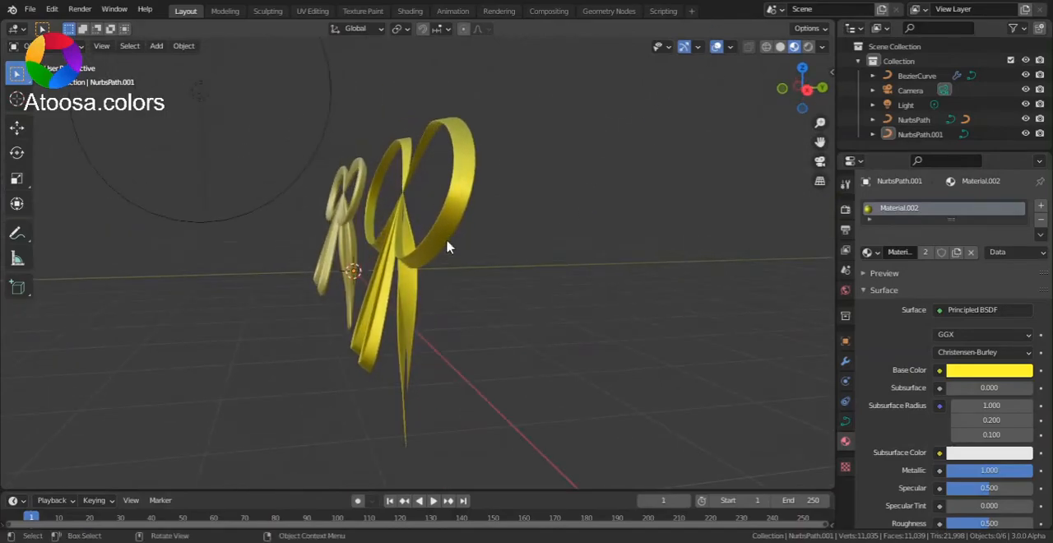
left_click(780, 47)
scroll(354, 362, "up", 3)
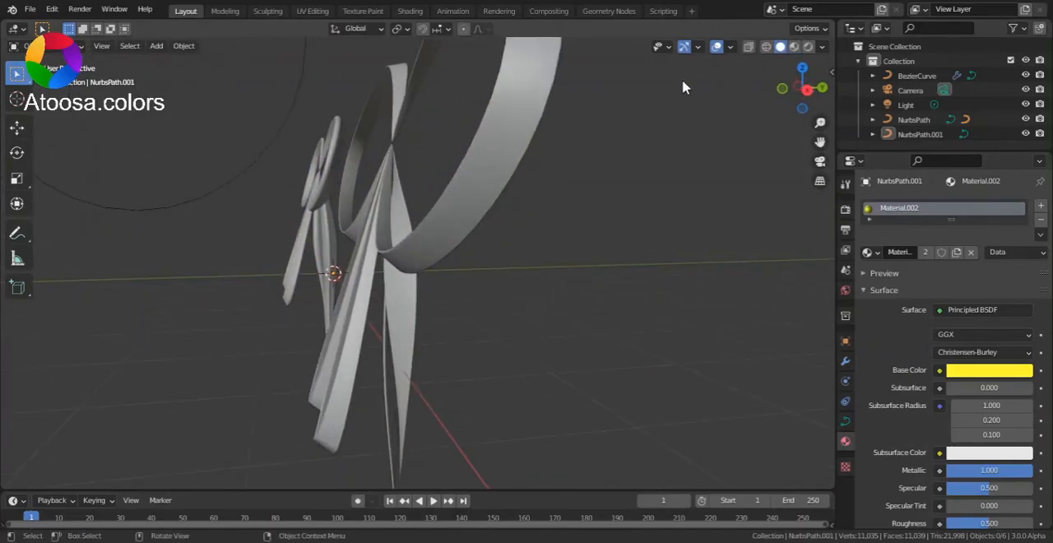
left_click(452, 278)
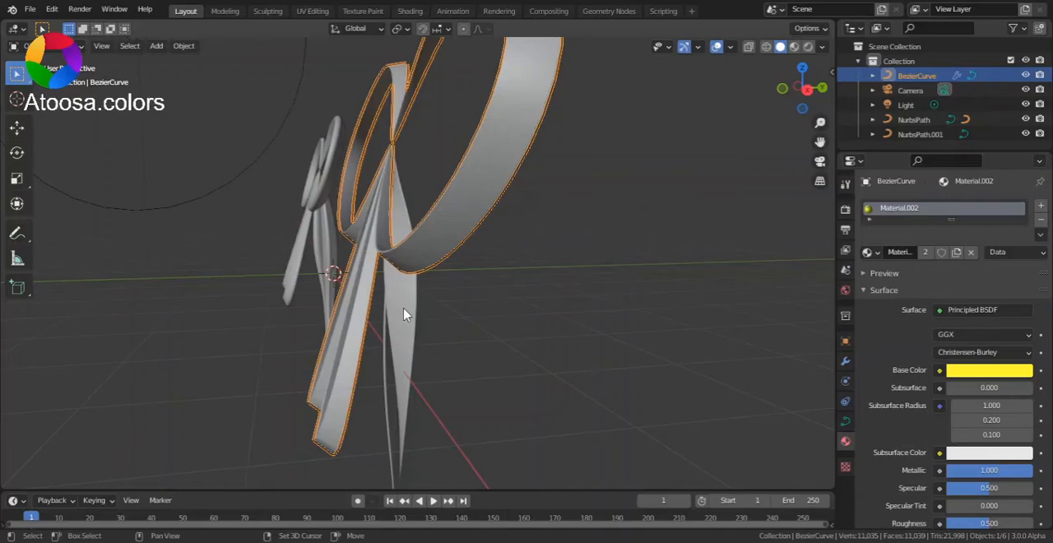
left_click(444, 233)
left_click(486, 208, "shift")
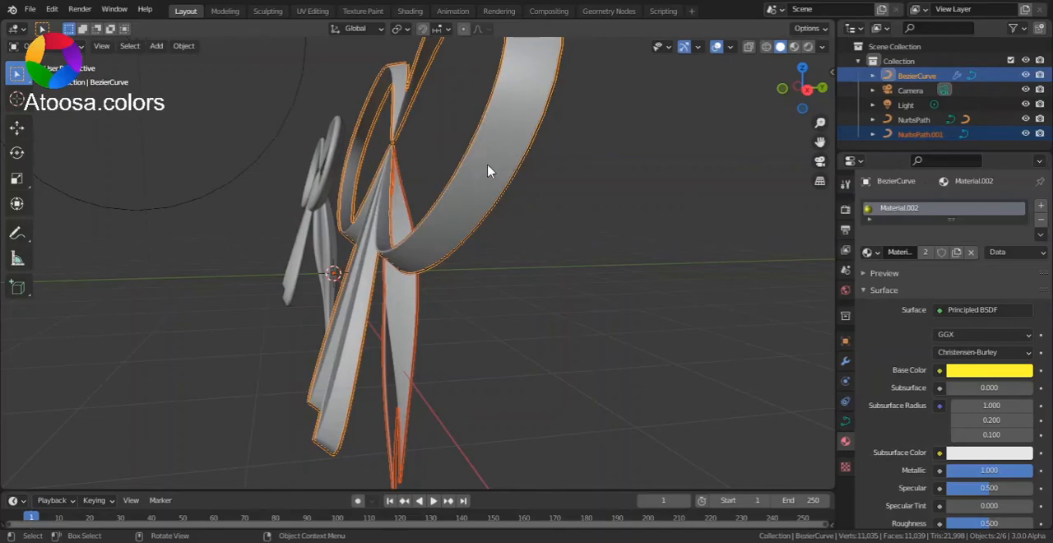
key("ctrl+p")
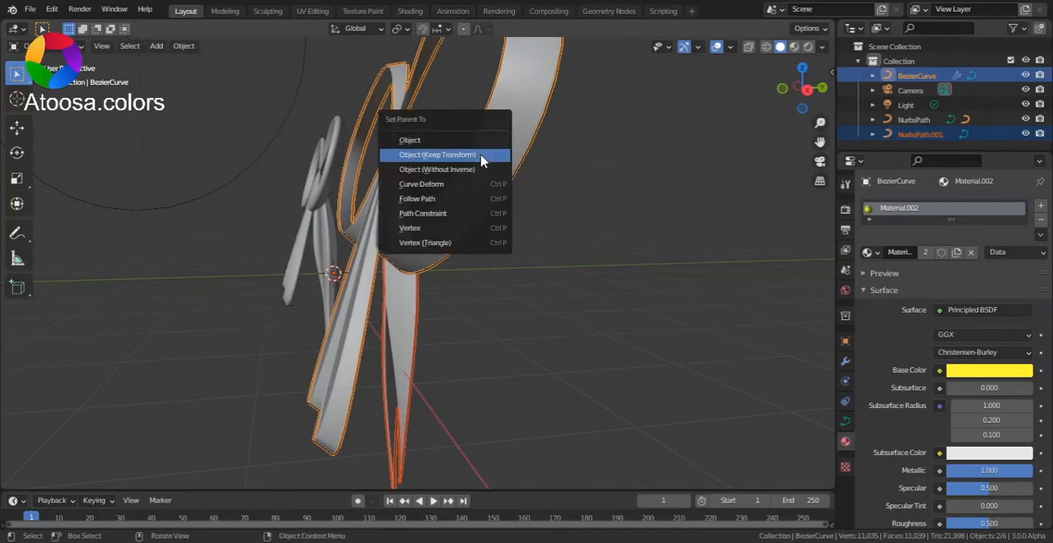
left_click(487, 155)
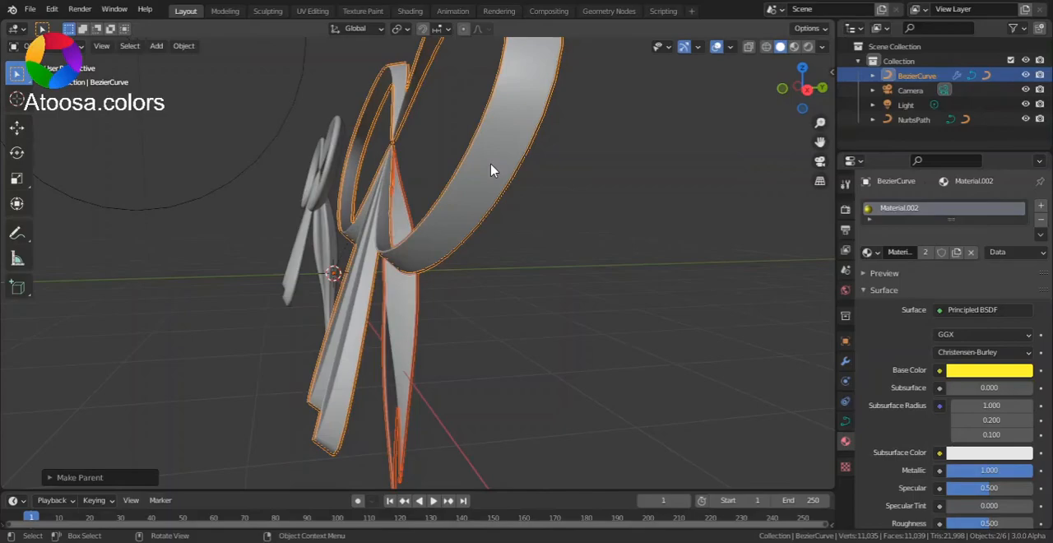
Try moving the large bow to test that its parented tails follow
key("g")
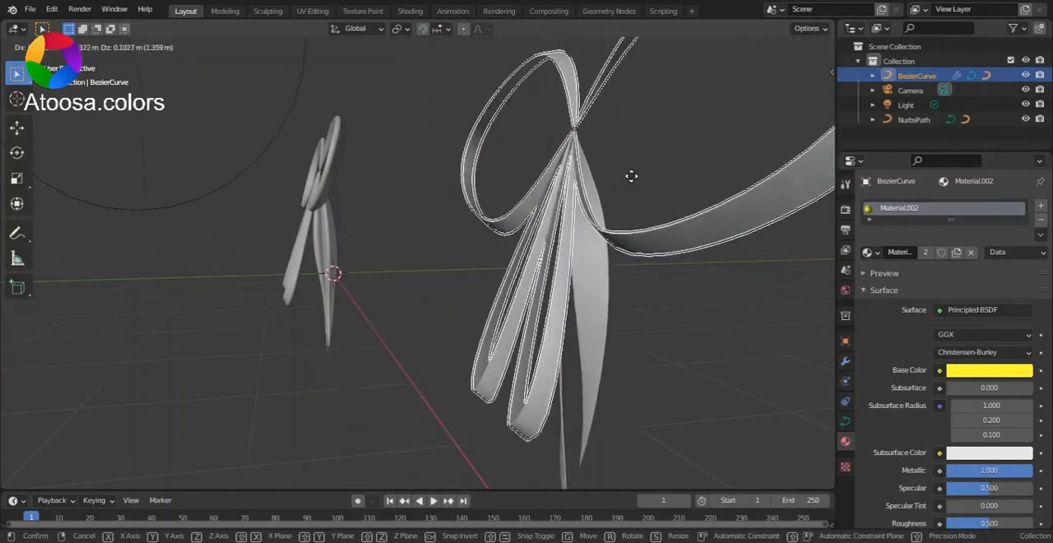
left_click(636, 196)
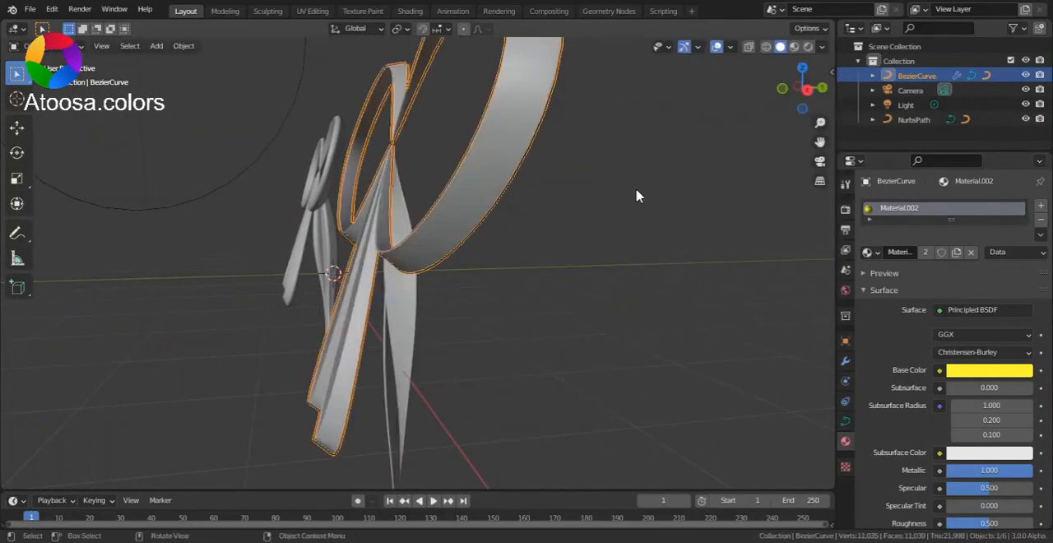
Switch the viewport to material preview shading and hide the overlays to show both bows in an angled front view
scroll(562, 200, "down", 3)
left_click(794, 47)
scroll(677, 134, "up", 4)
scroll(691, 146, "down", 3)
middle_click_drag(692, 146, 736, 37)
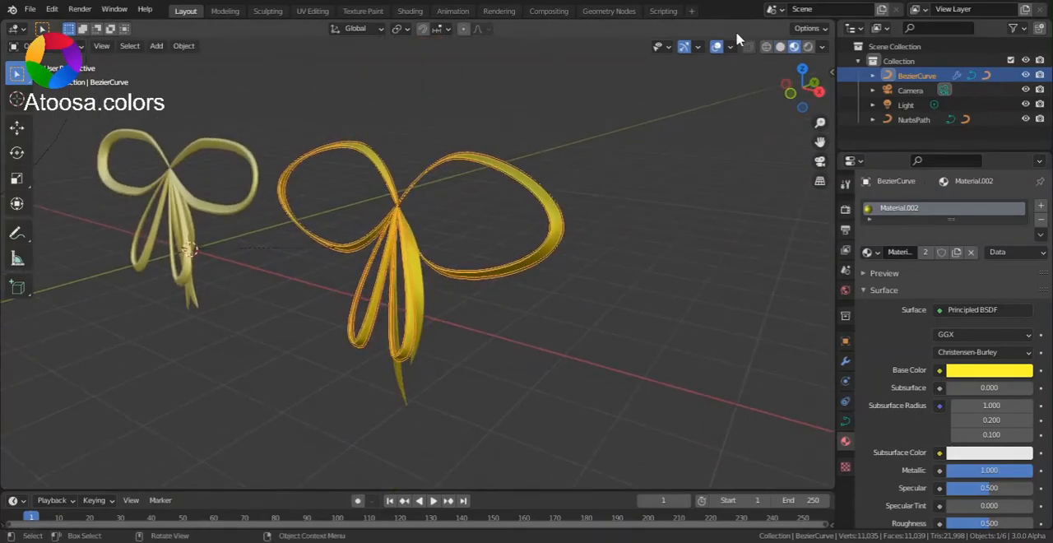
left_click(717, 47)
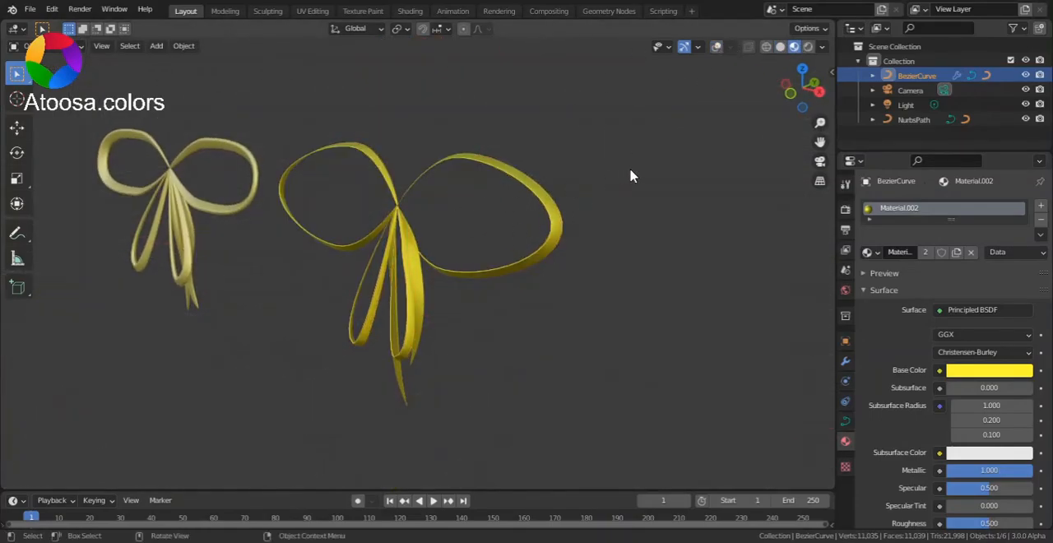